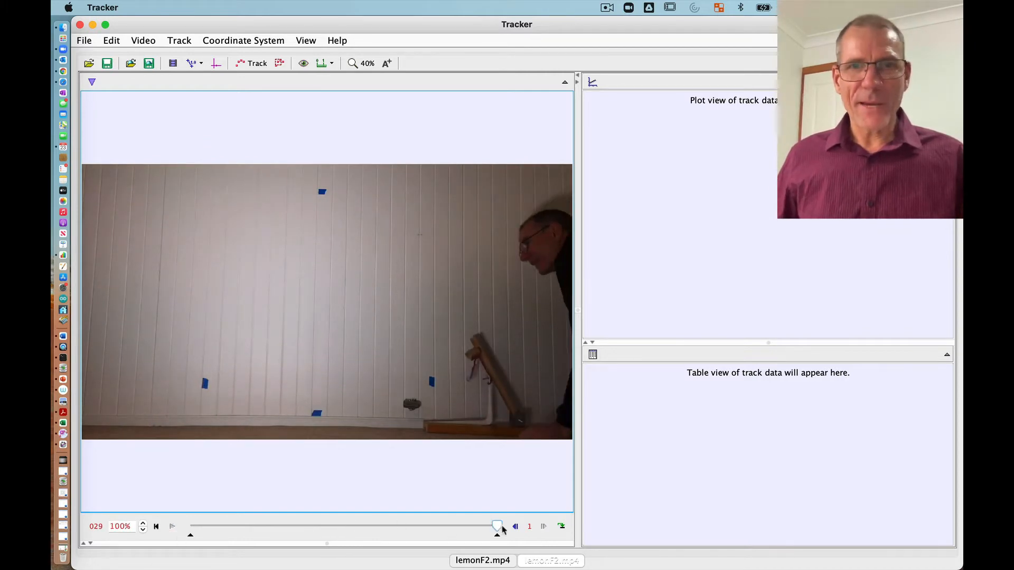
Trim the video clip to the lemon's flight, frames 5 to 14, play it through, and return to frame 5
drag(497, 528, 296, 527)
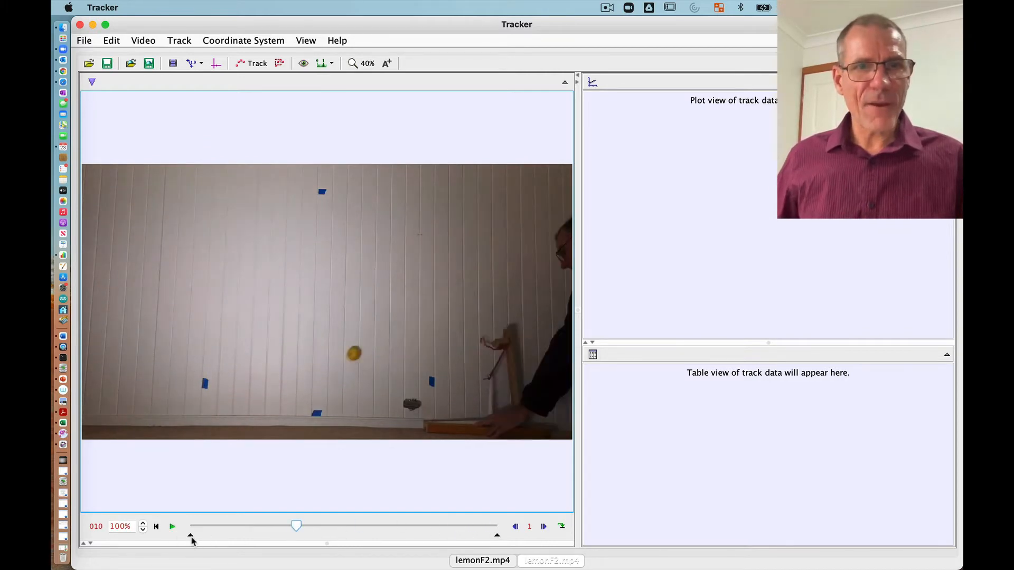
drag(192, 537, 243, 537)
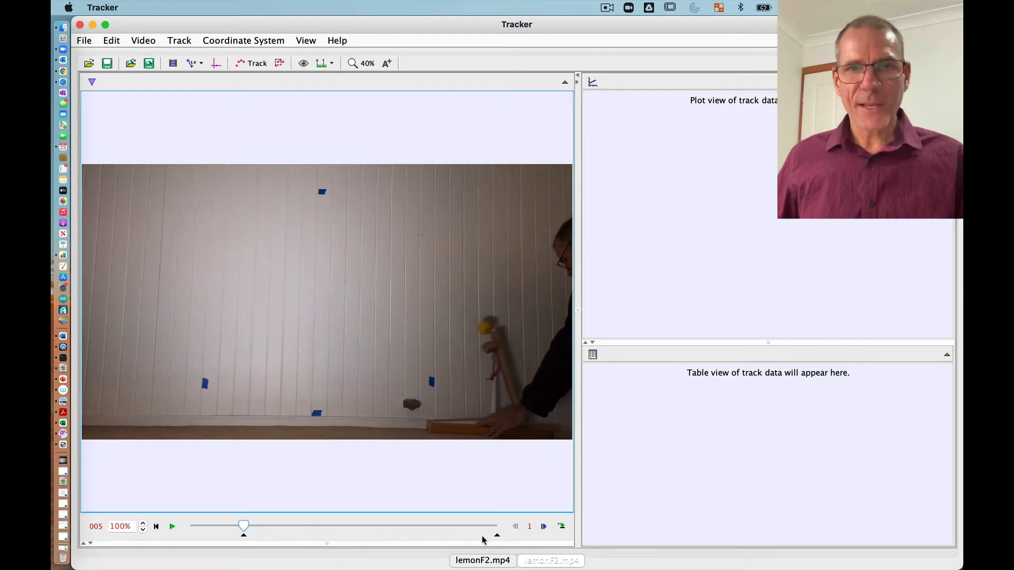
drag(497, 537, 406, 537)
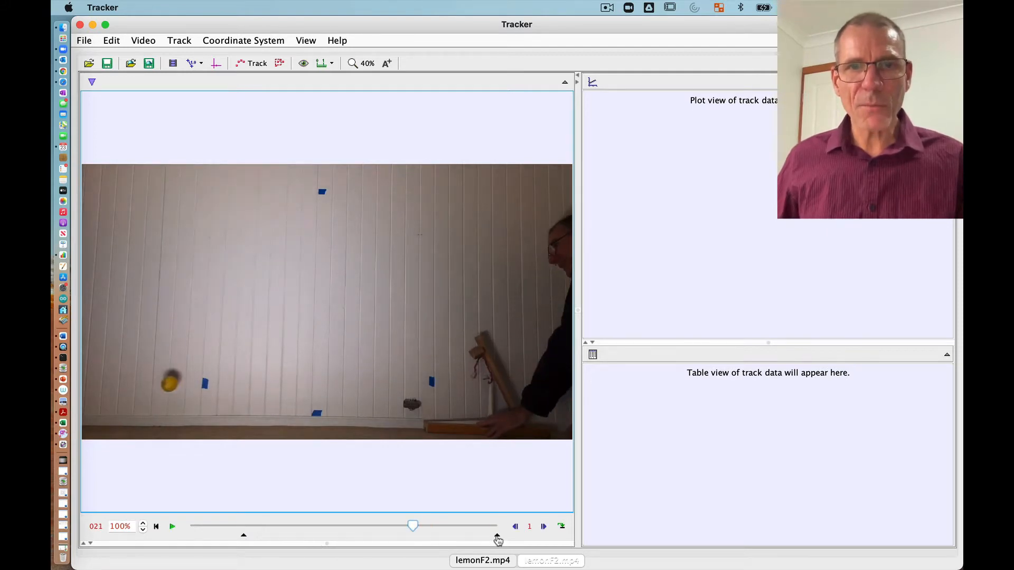
drag(498, 539, 450, 542)
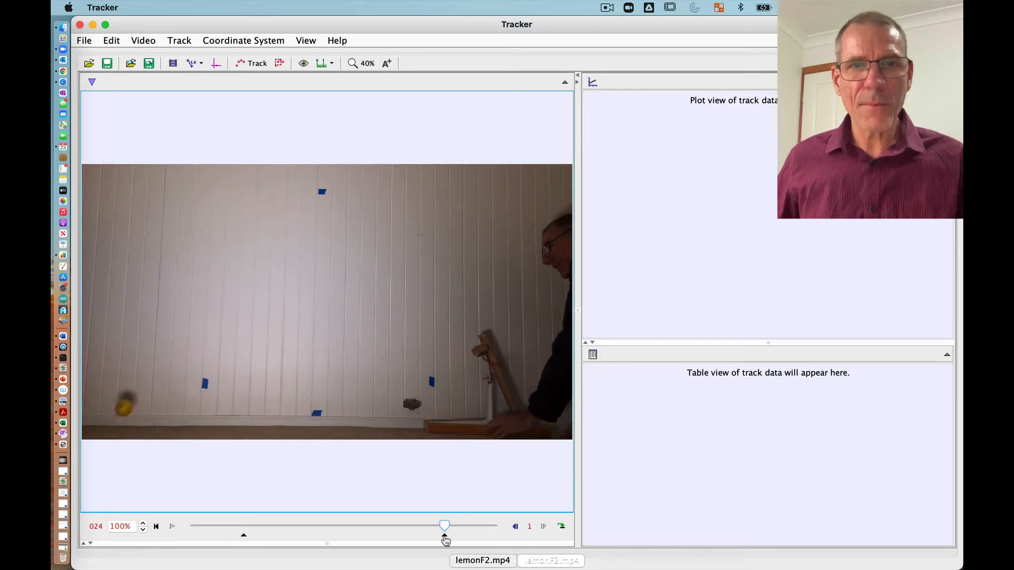
drag(445, 539, 241, 532)
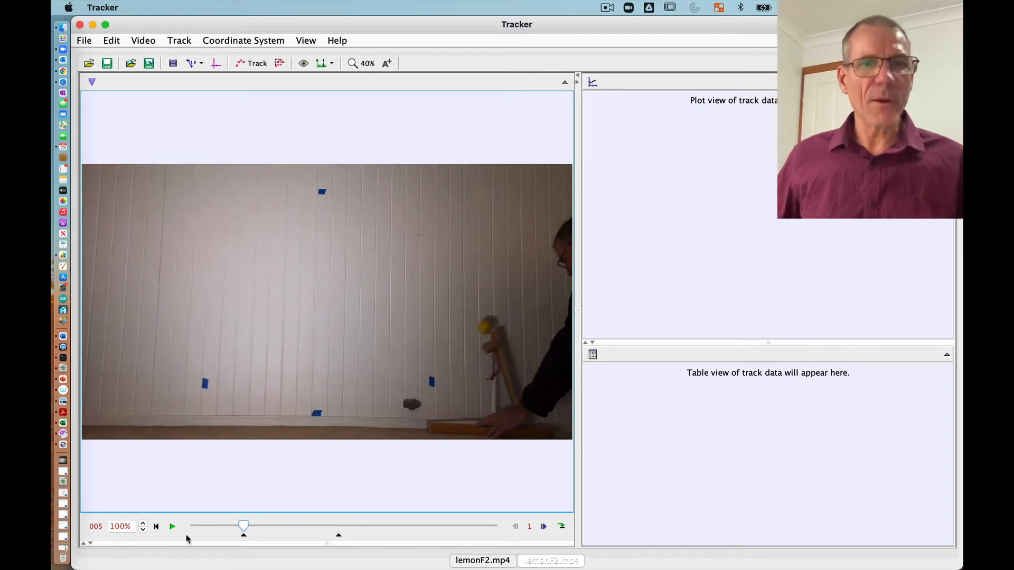
click(172, 527)
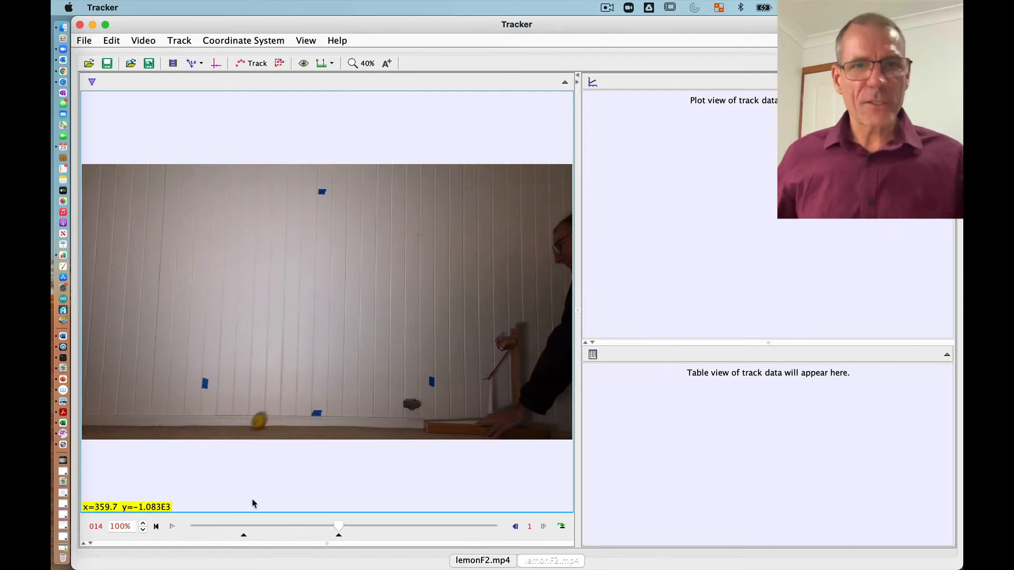
drag(337, 527, 244, 528)
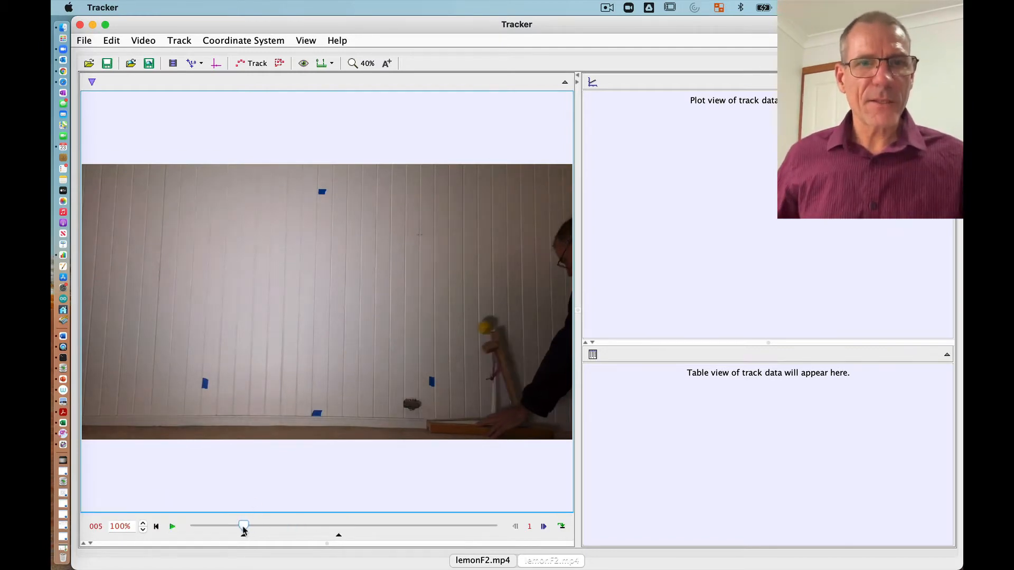
Create a point mass track and mark the centre of the lemon in every frame from 5 to 14
click(179, 41)
mouse_move(185, 56)
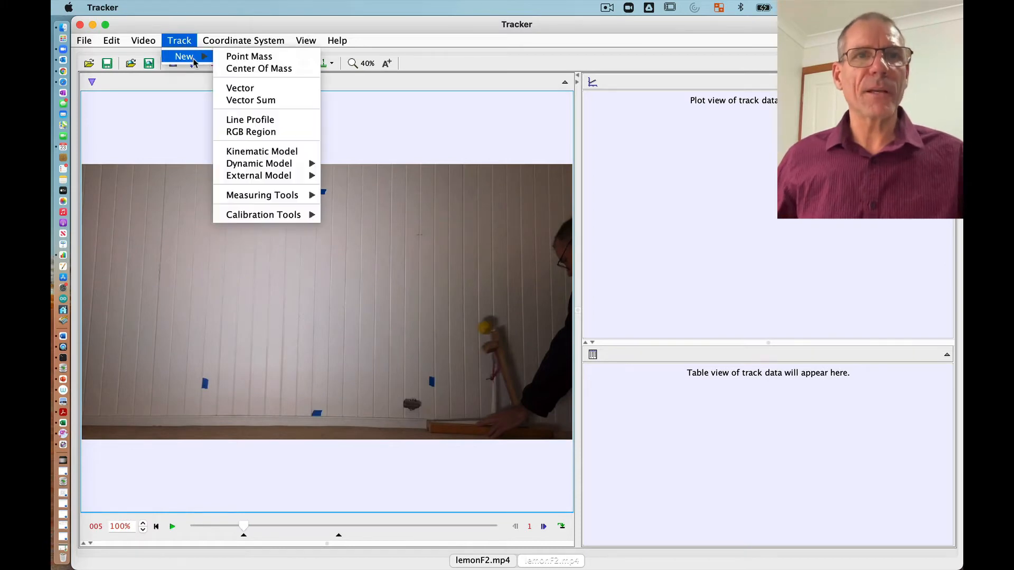
click(236, 57)
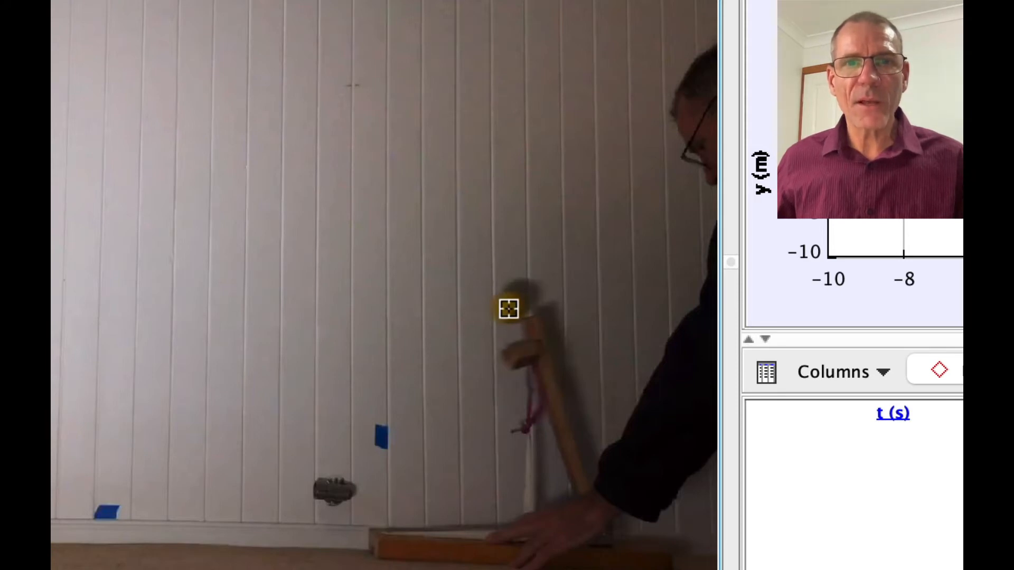
shift+click(509, 309)
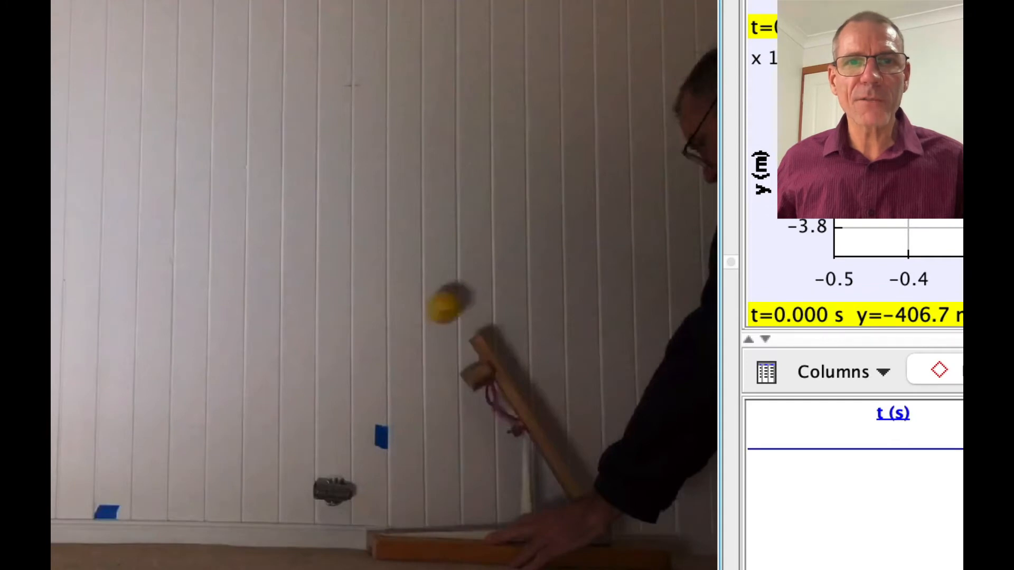
shift+click(444, 305)
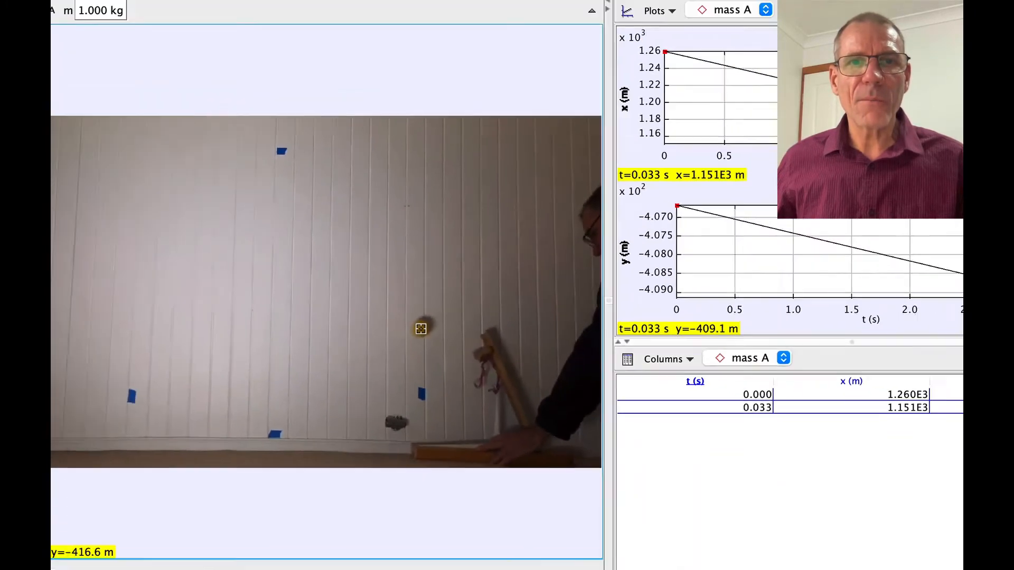
shift+click(380, 316)
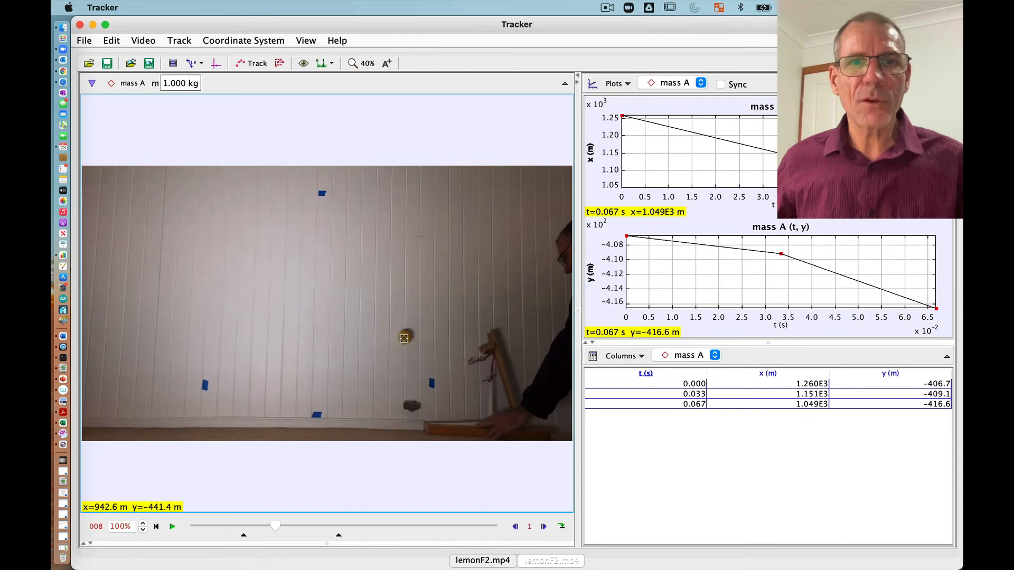
shift+click(405, 338)
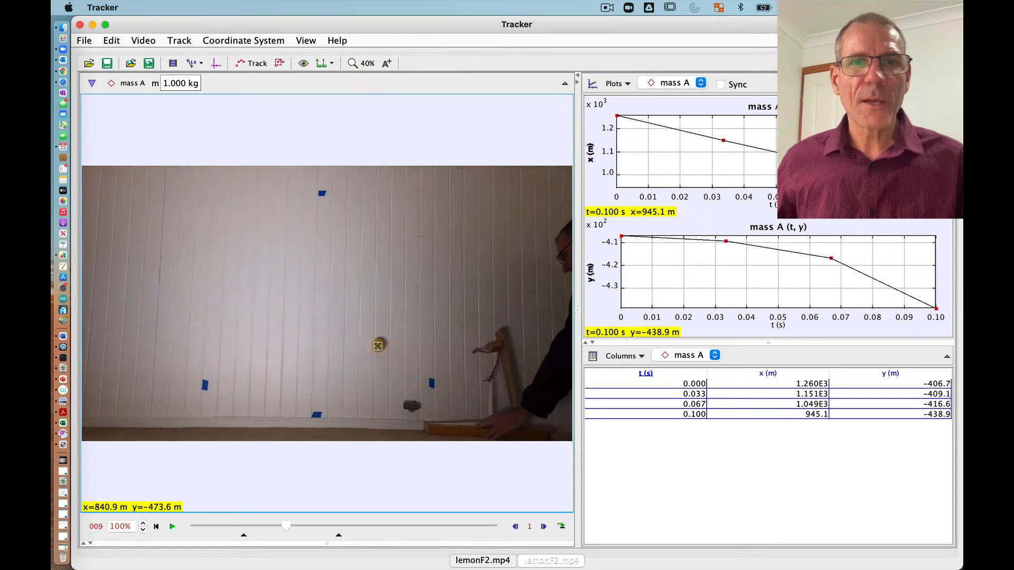
shift+click(379, 346)
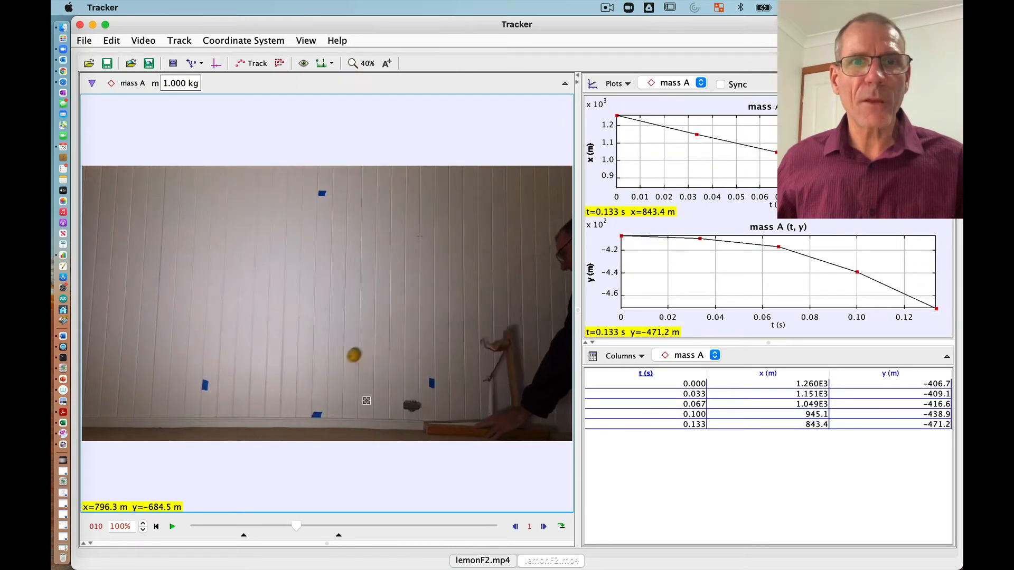
shift+click(354, 356)
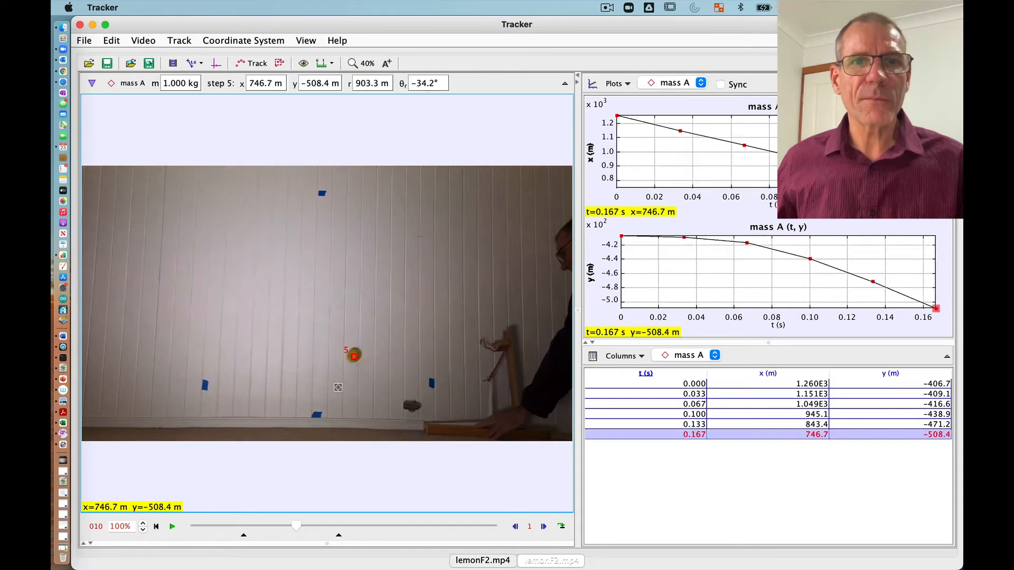
shift+click(331, 367)
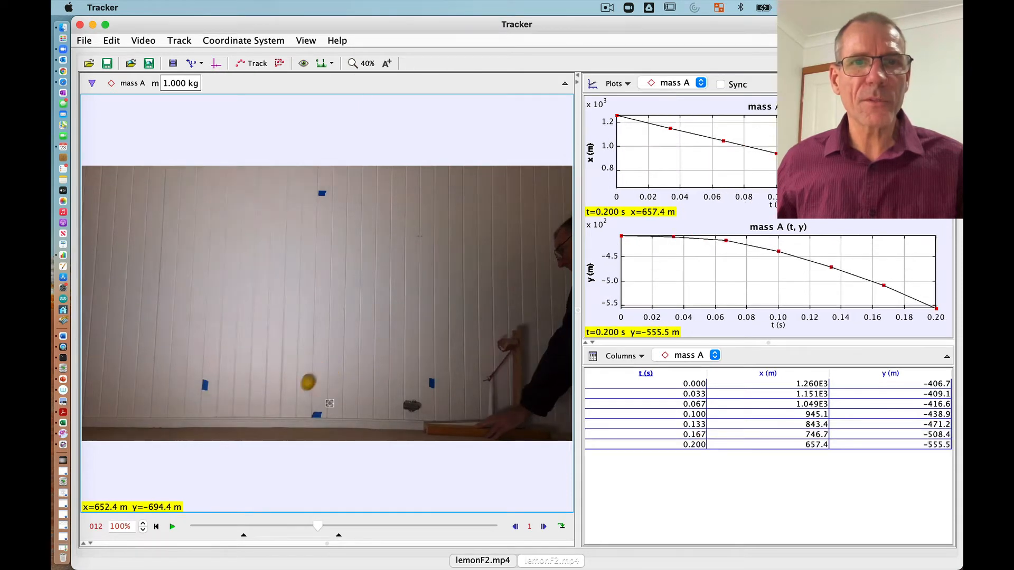
shift+click(308, 384)
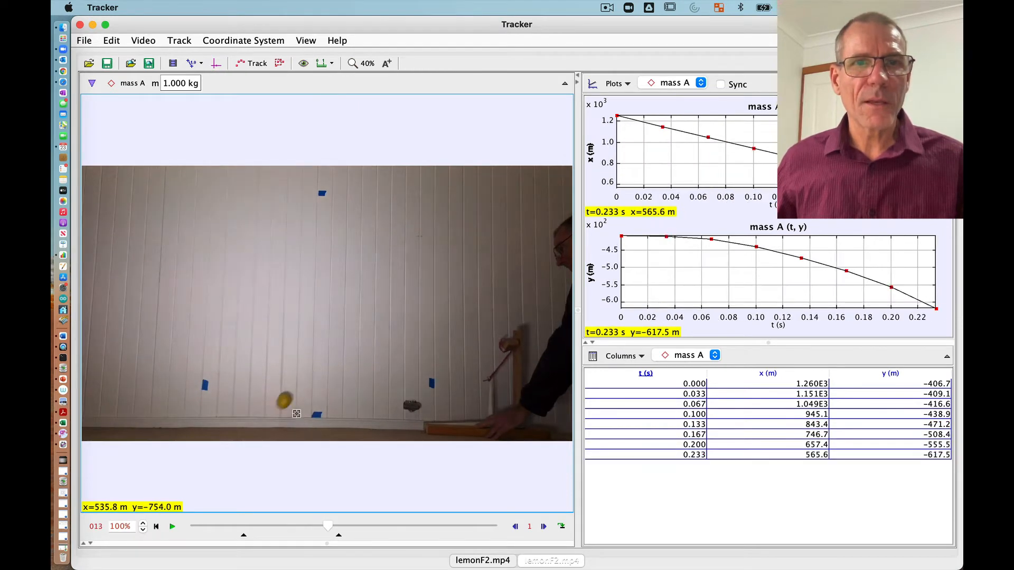
shift+click(284, 403)
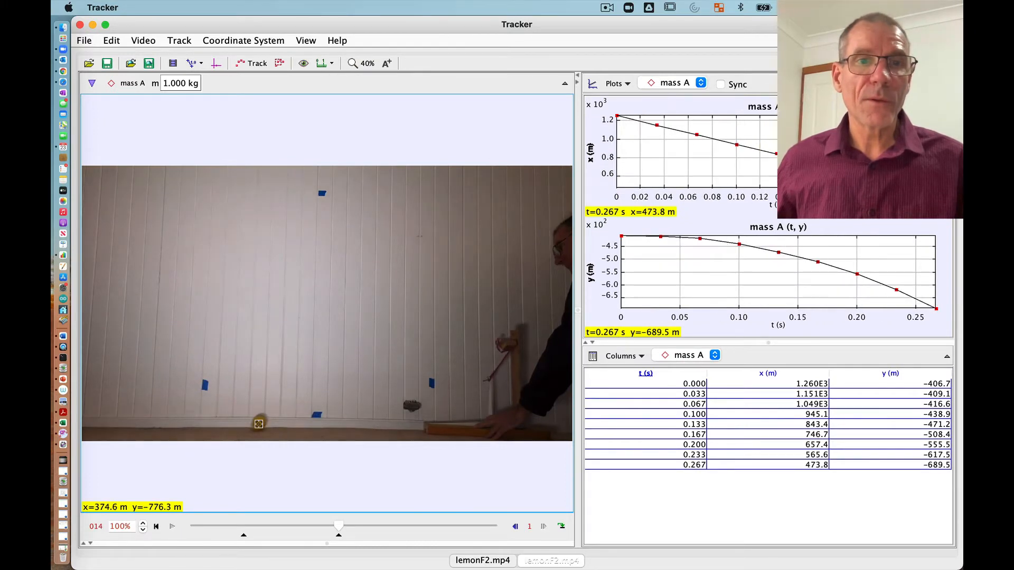
shift+click(259, 424)
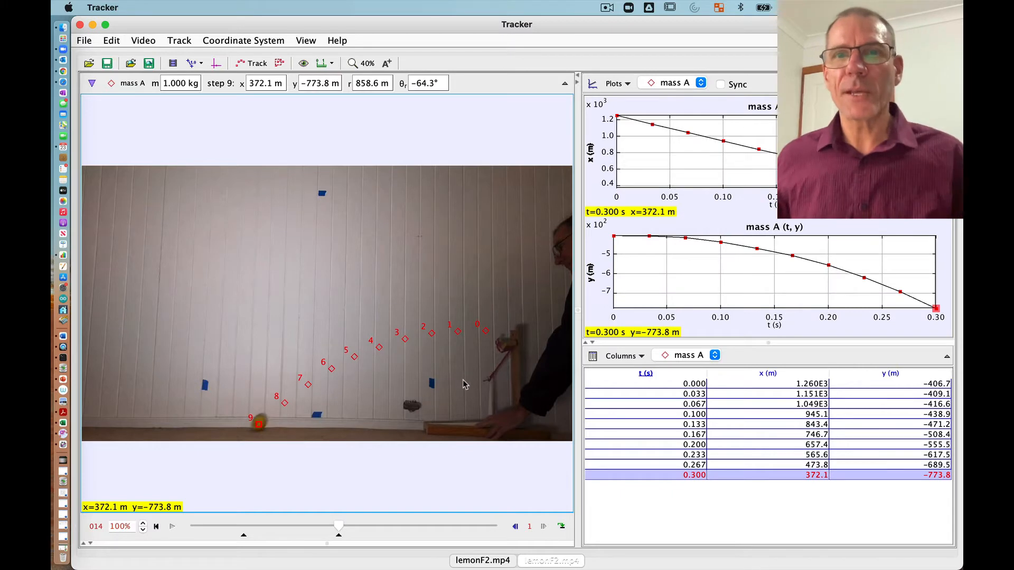
Show the coordinate axes and move the origin to floor level near the wall's left end, about pixel x 117, y 1049
drag(336, 530, 262, 527)
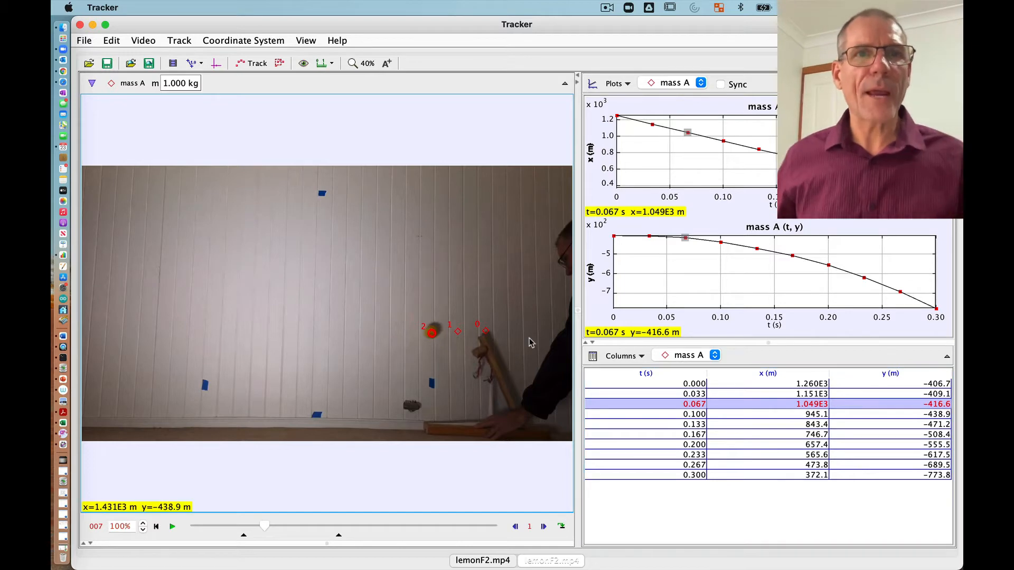
click(216, 64)
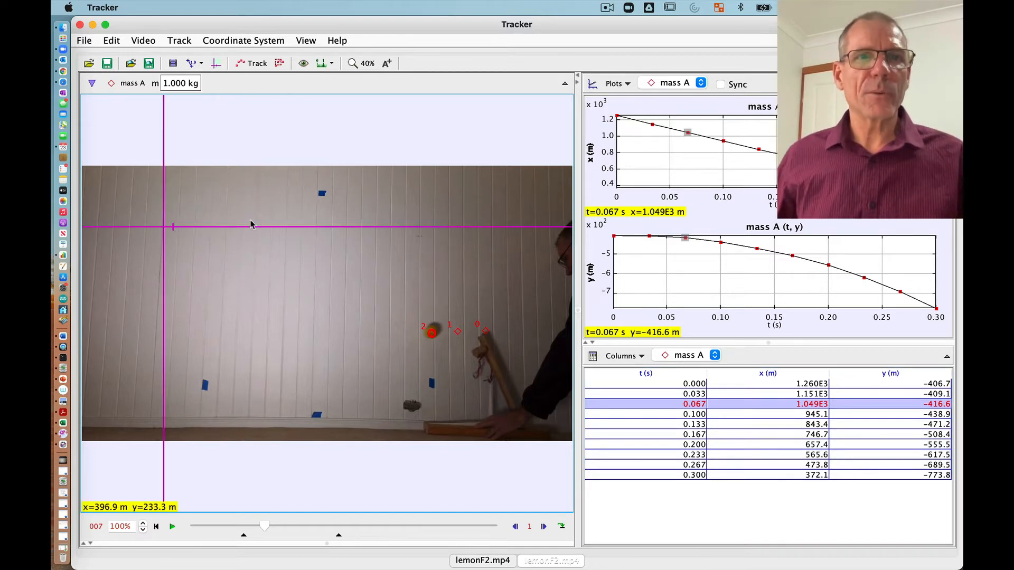
drag(168, 227, 113, 436)
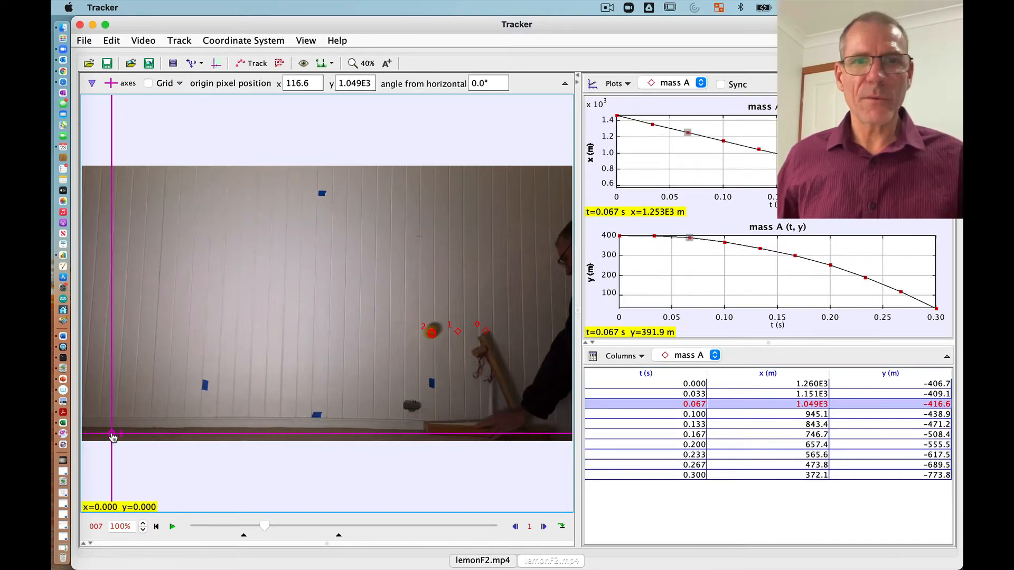
Add a calibration stick of 1.000 m spanning horizontally between the left and right blue tape markers
click(200, 63)
mouse_move(227, 82)
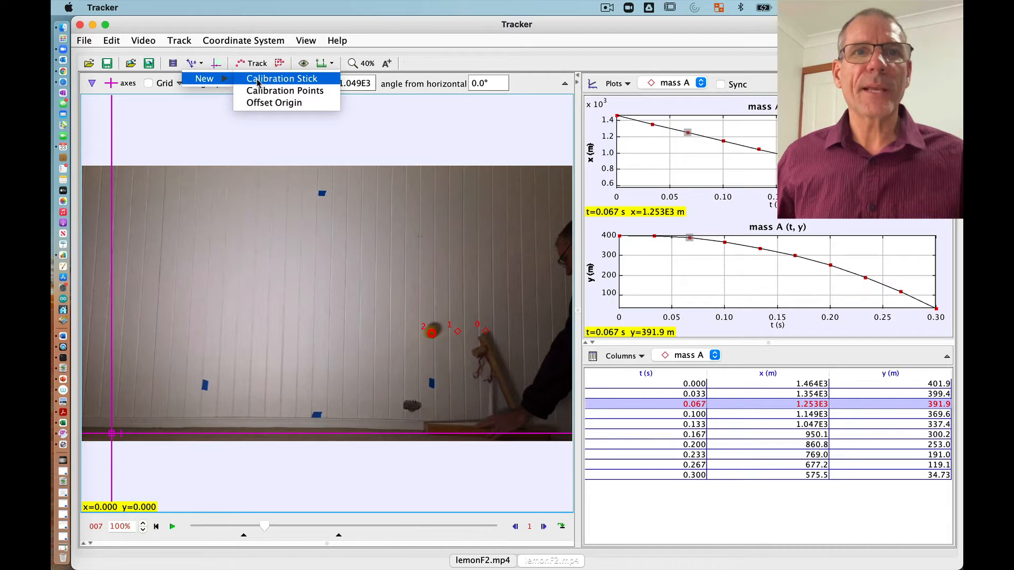
click(282, 79)
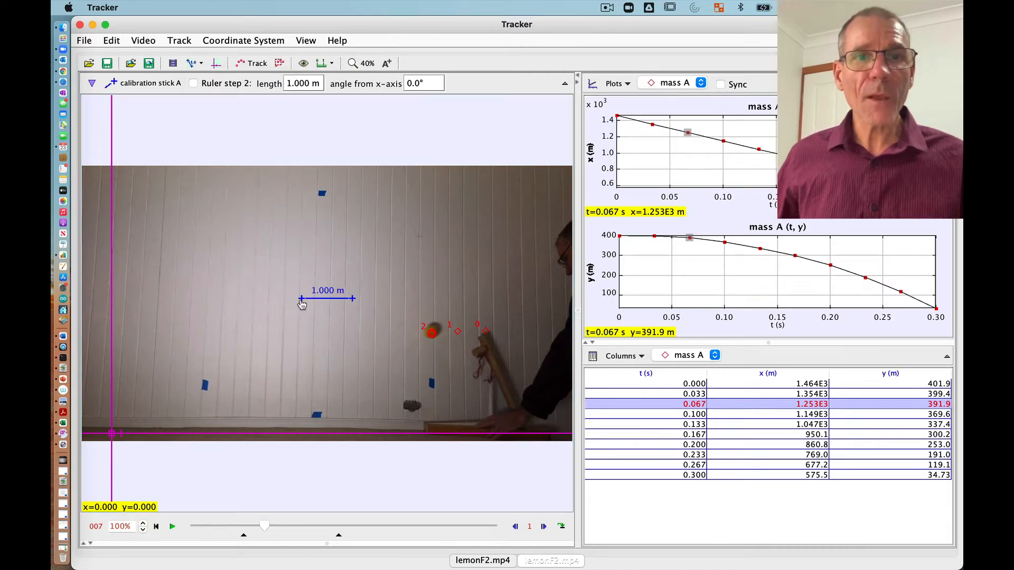
drag(302, 301, 203, 385)
drag(353, 302, 436, 387)
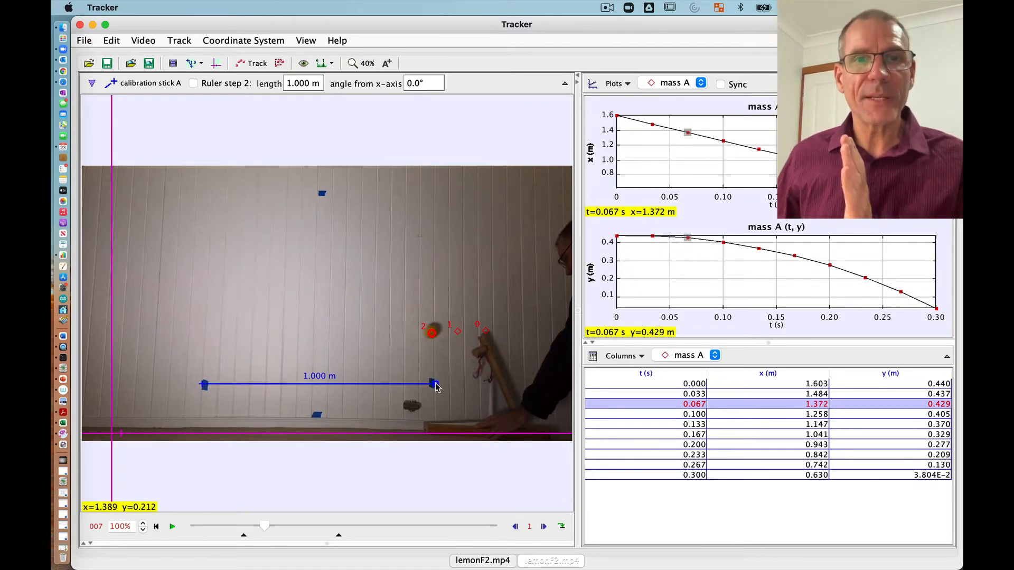
click(422, 81)
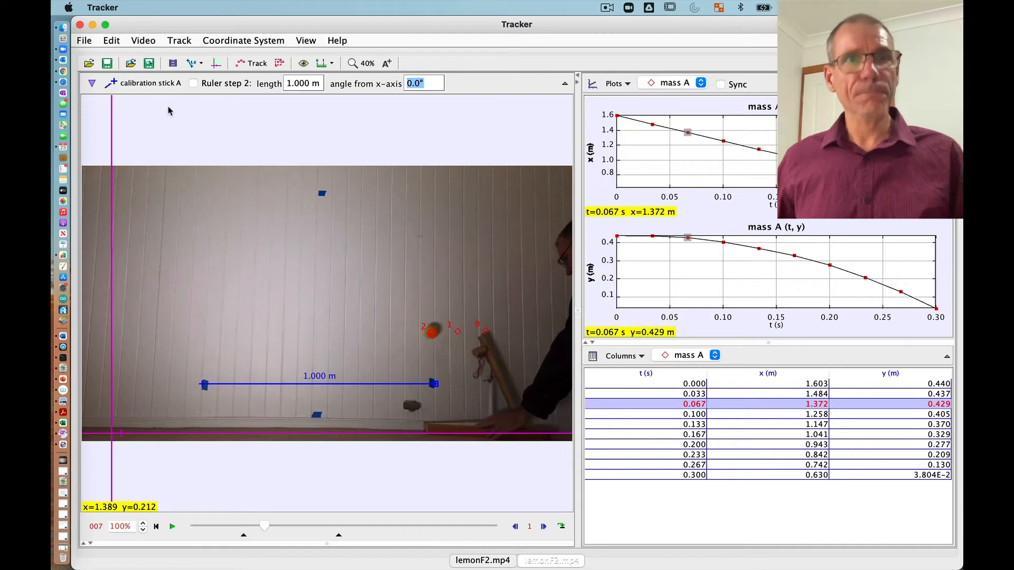
Add a second calibration stick running vertically at -90.0° from the upper blue tape marker to the lower one
click(193, 63)
mouse_move(213, 98)
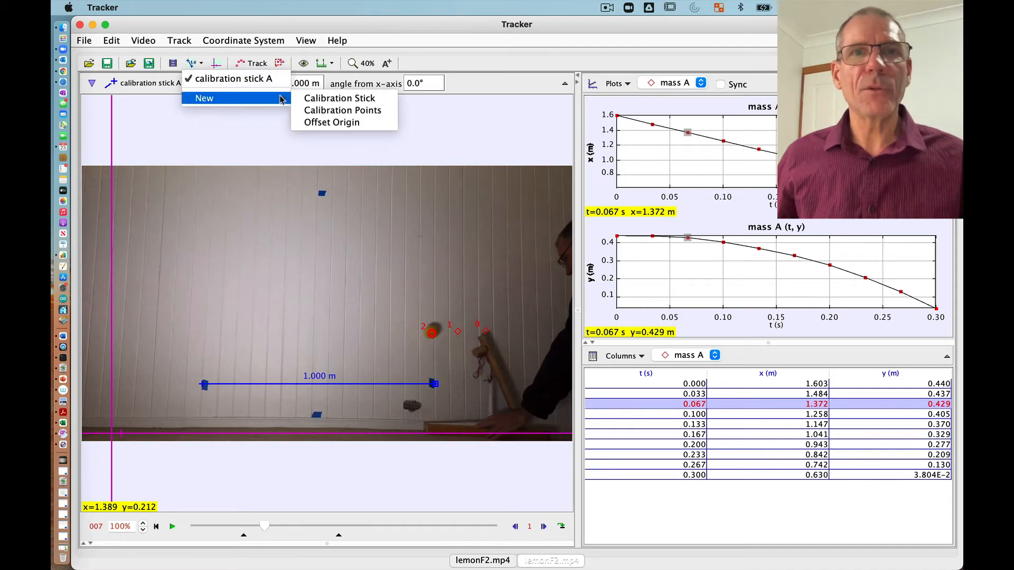
click(339, 98)
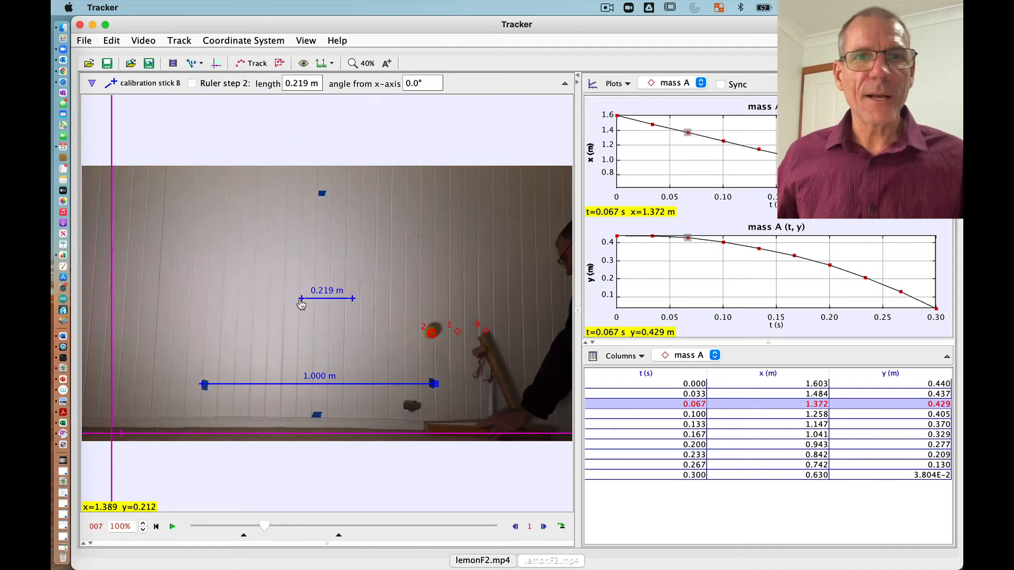
drag(301, 305, 323, 195)
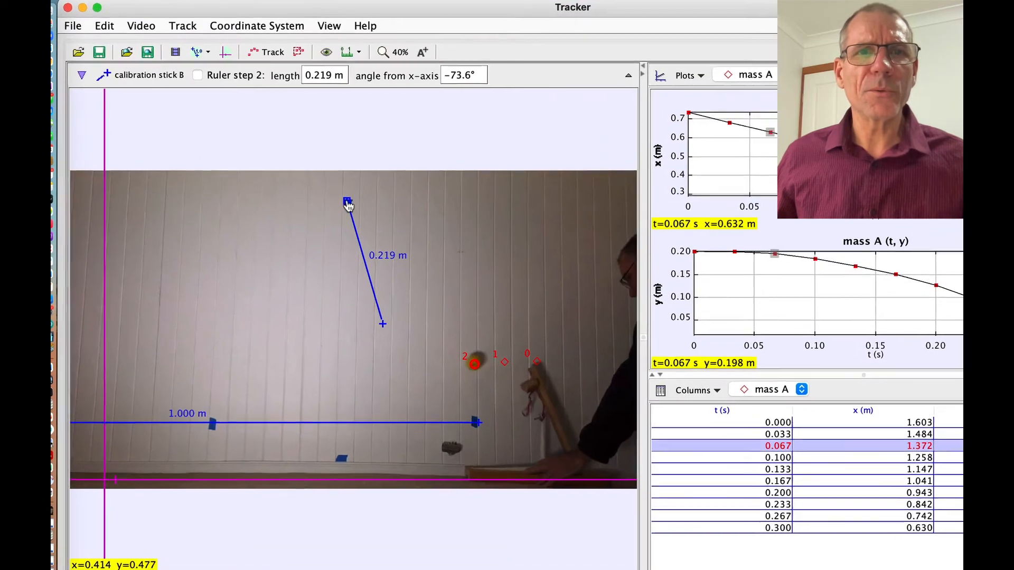
drag(383, 326, 386, 392)
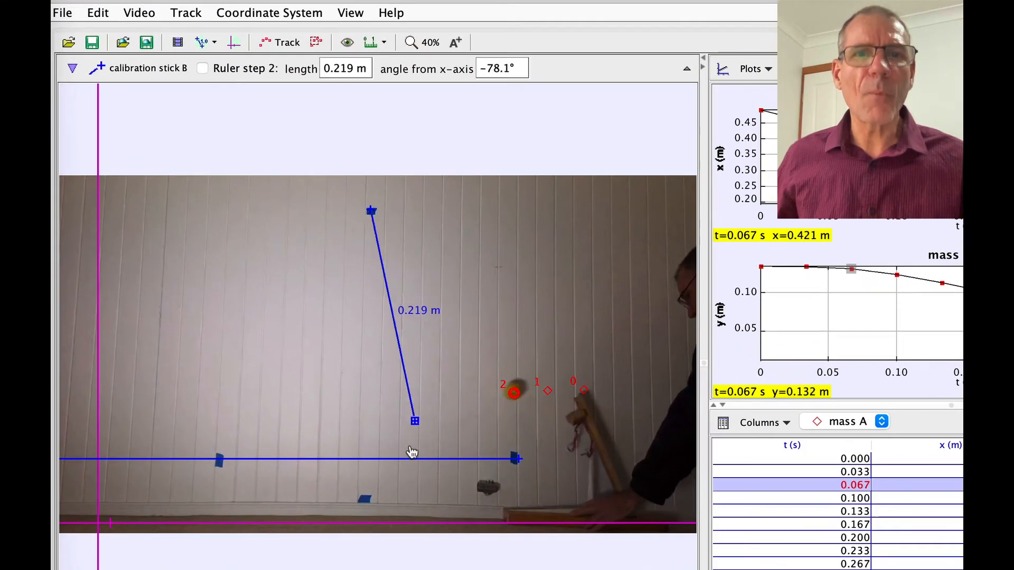
mouse_move(412, 452)
mouse_down()
mouse_move(375, 504)
mouse_move(365, 502)
mouse_move(372, 504)
mouse_up()
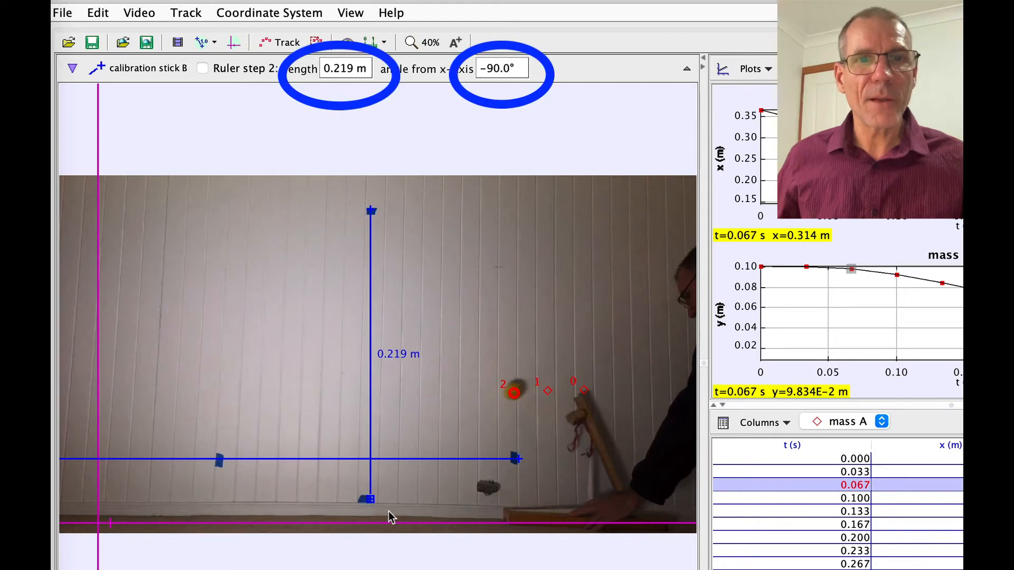
Set the vertical calibration stick's length to 1.0 m
double_click(356, 68)
text(1.0m)
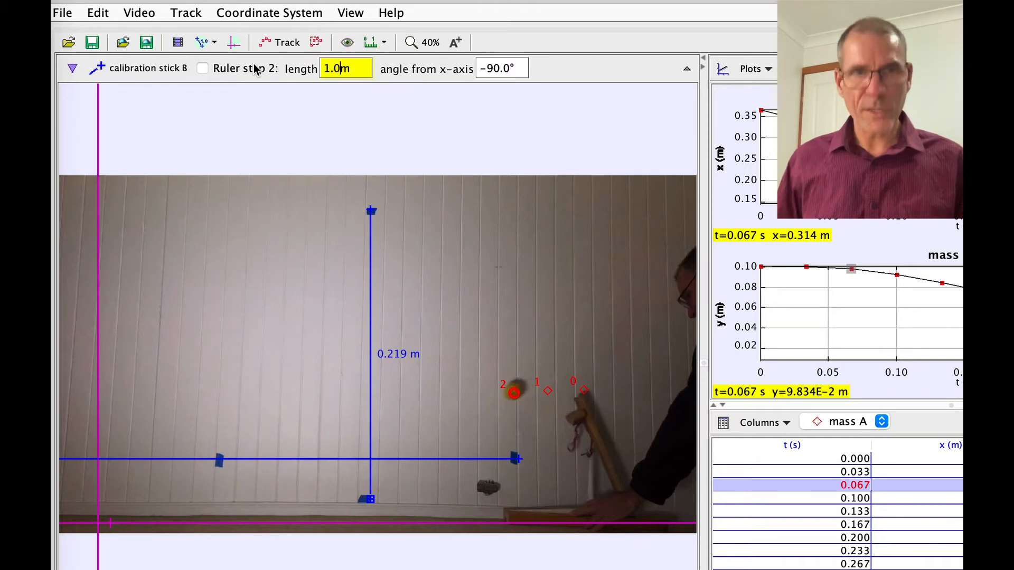
key(Return)
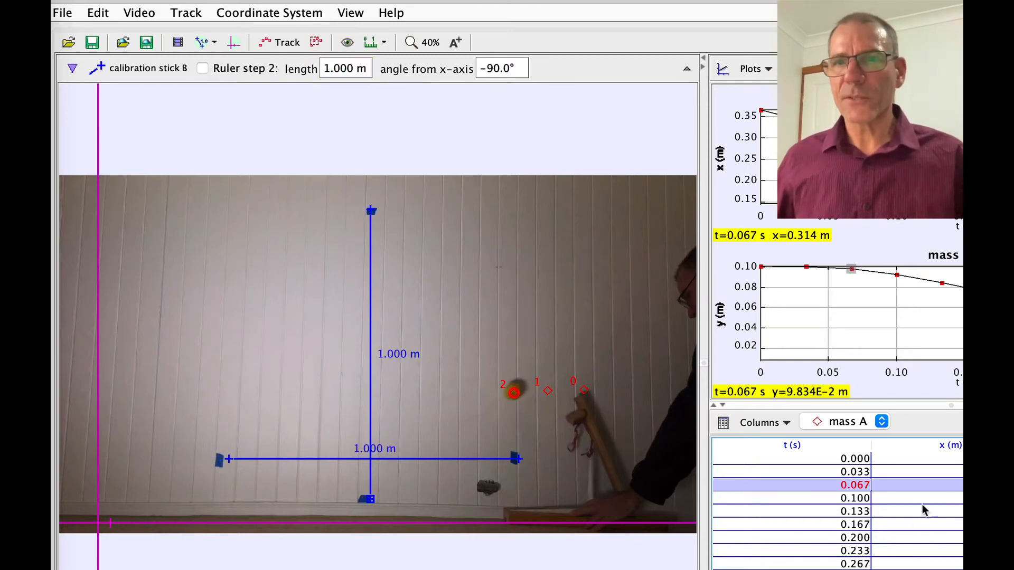
Shift the axes' origin slightly right along the floor to about pixel x 154, y 1046
click(103, 522)
drag(101, 523, 111, 523)
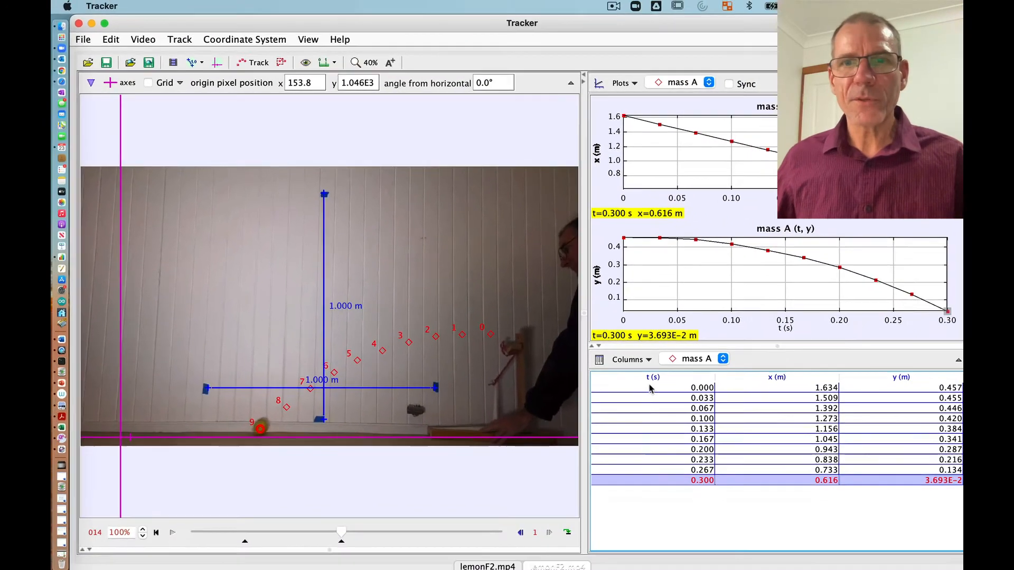
Copy all the mass A t, x and y data rows and paste them into the blank Excel sheet starting at cell A1
drag(688, 411, 947, 506)
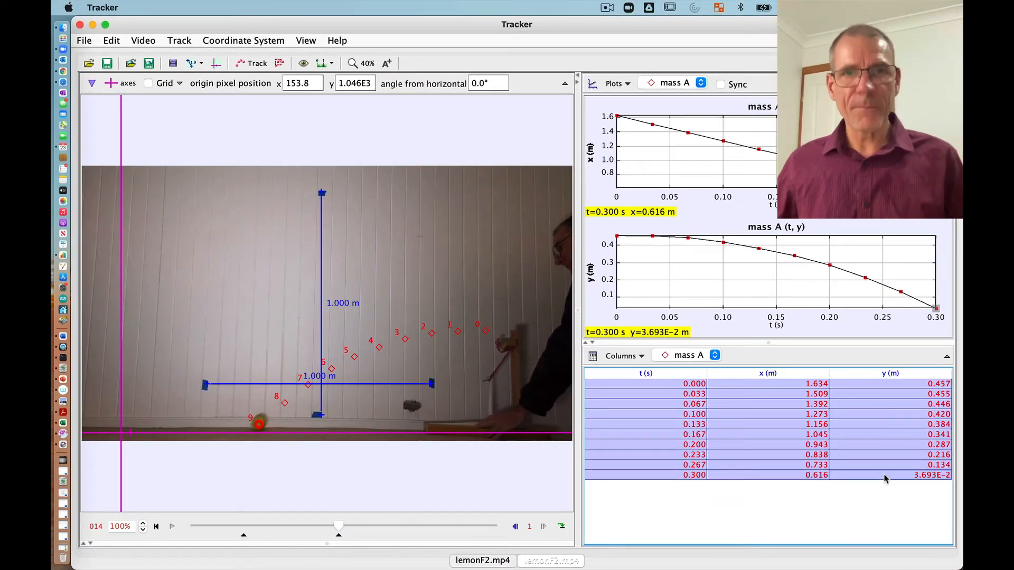
key(super+Tab)
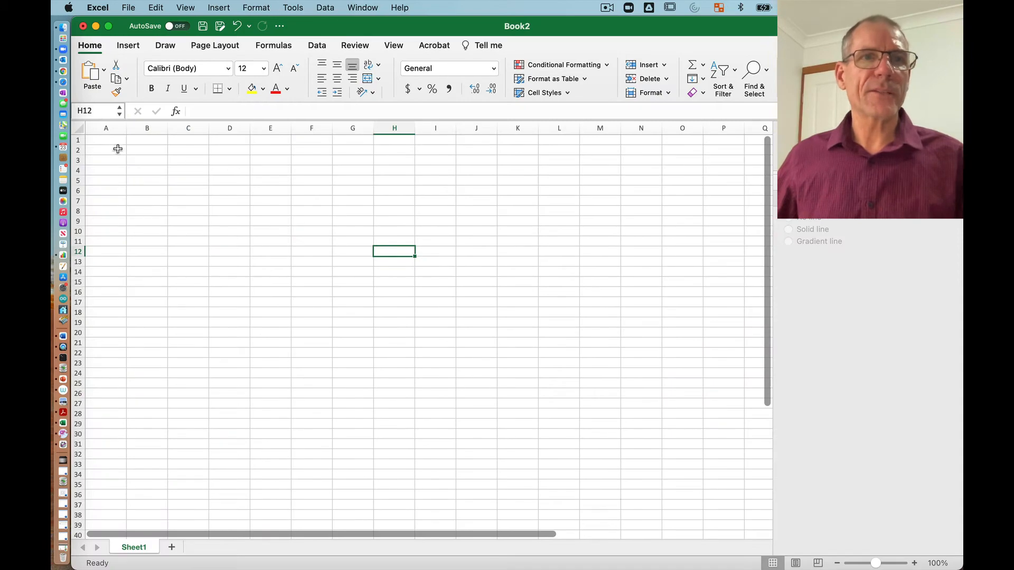
click(111, 141)
text(mass_A t	x	y 0	1.63352273	0.45738636 0.03333333	1.50852273	0.45454545 0.06666667	1.39204545	0.44602273 0.1	1.27272727	0.42045455 0.13333333	1.15625	0.38352273 0.16666667	1.04545455	0.34090909 0.2	0.94318182	0.28693182 0.23333333	0.83806818	0.21590909 0.26666667	0.73295455	0.13352273 0.3	0.61647727	0.03693182)
click(325, 191)
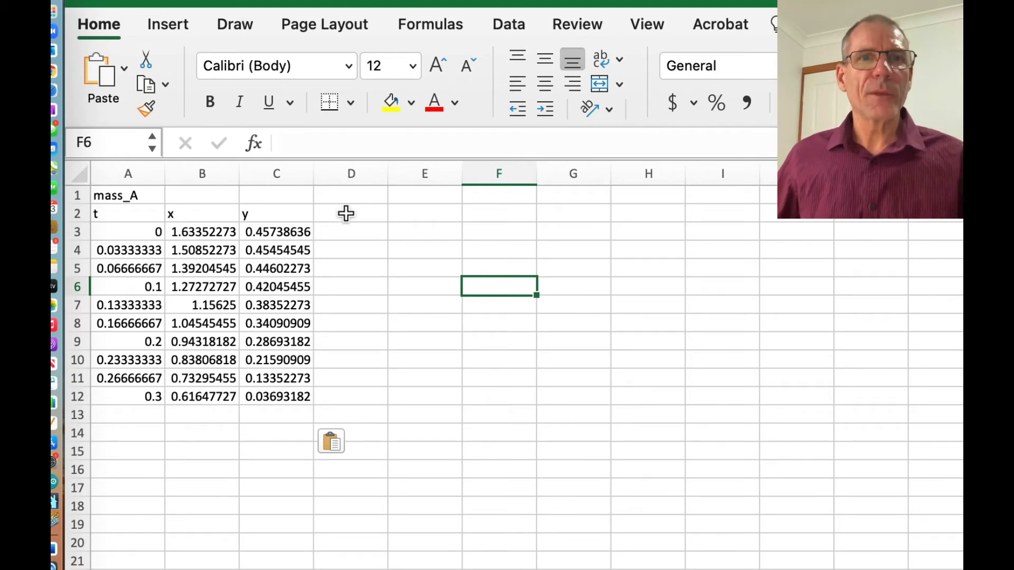
Add the column headings vx in D2 and vy in E2 beside the pasted data
click(430, 217)
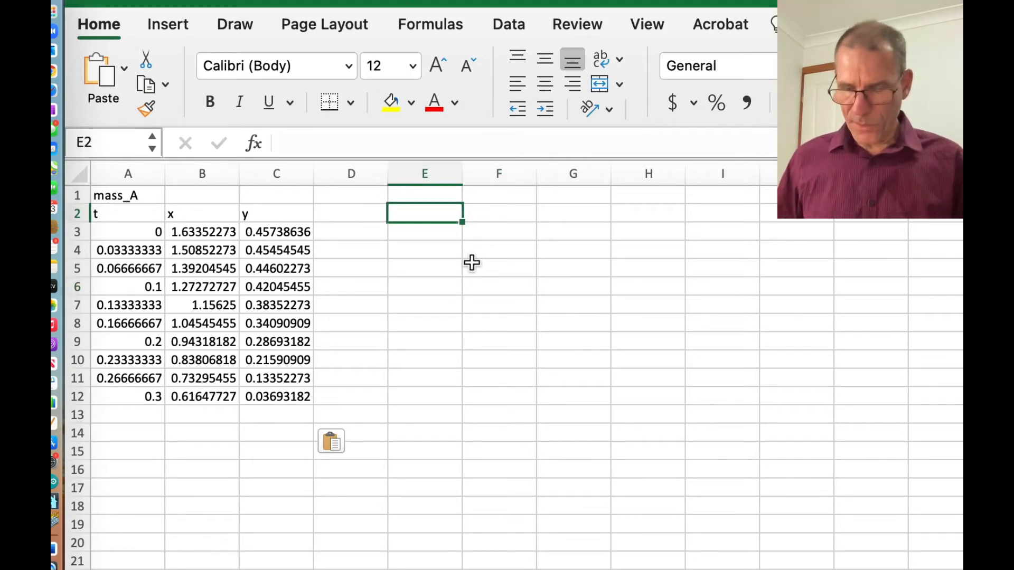
key(Left)
text(vx)
key(Tab)
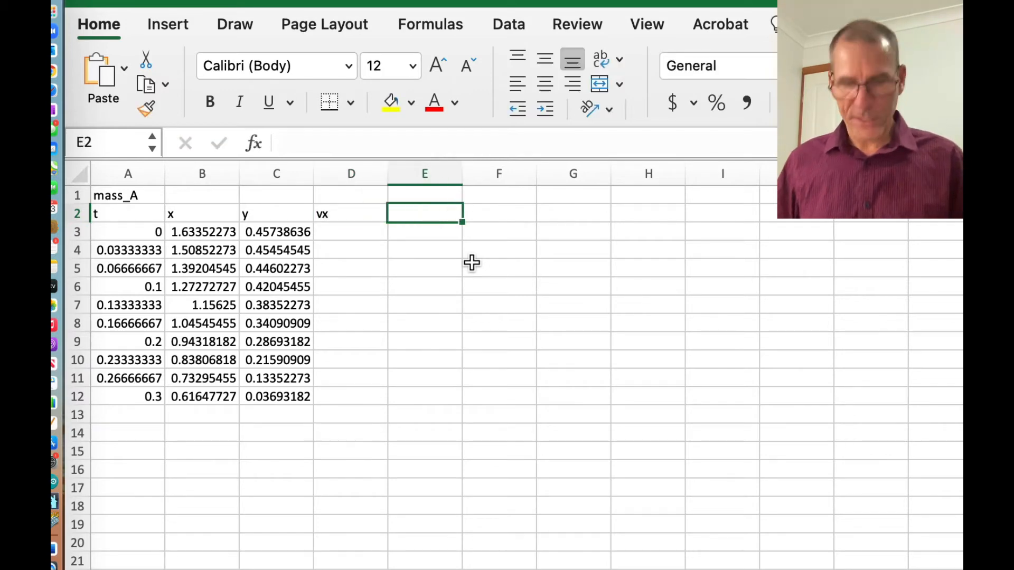
text(vy)
key(Left)
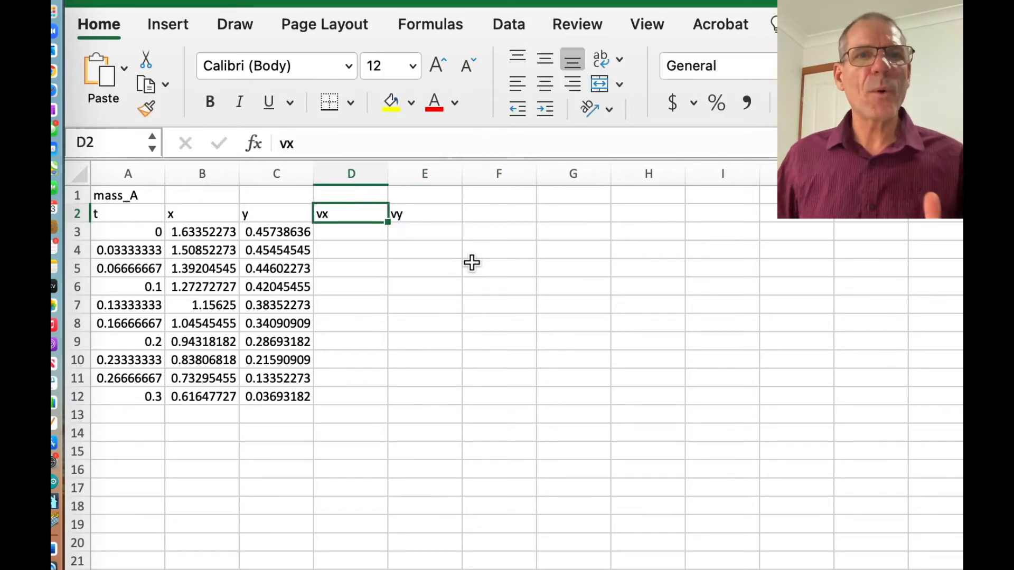
Enter the vertical velocity formula =(C4-C3)/(A4-A3) in cell E4
key(Right)
key(Down)
key(Down)
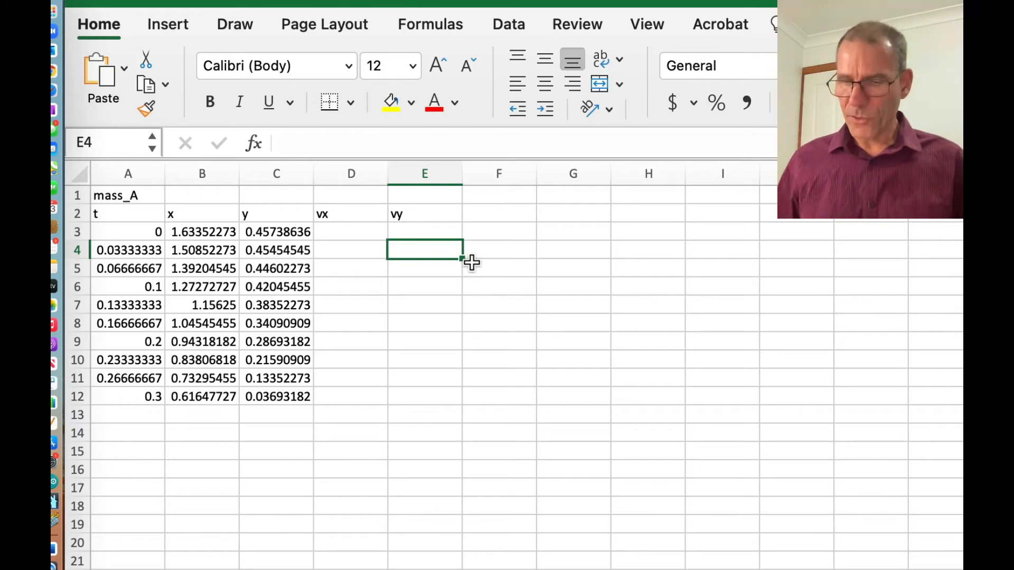
text(=()
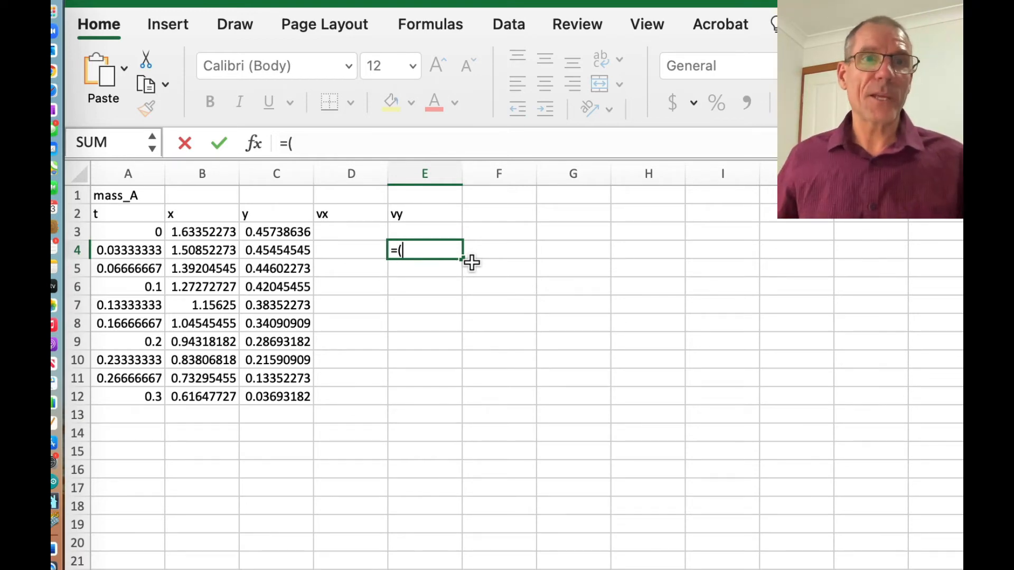
click(292, 250)
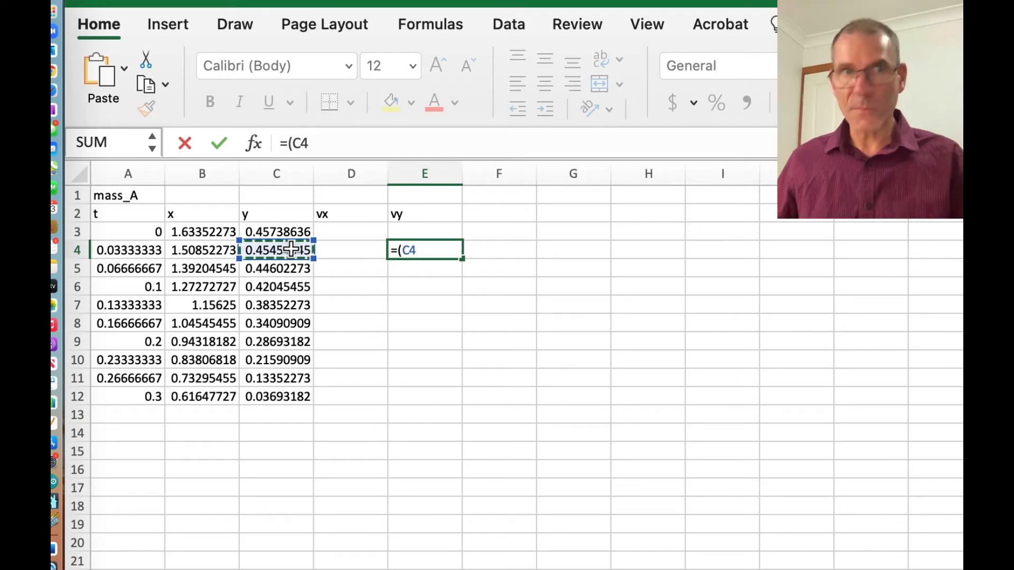
text(-)
click(280, 232)
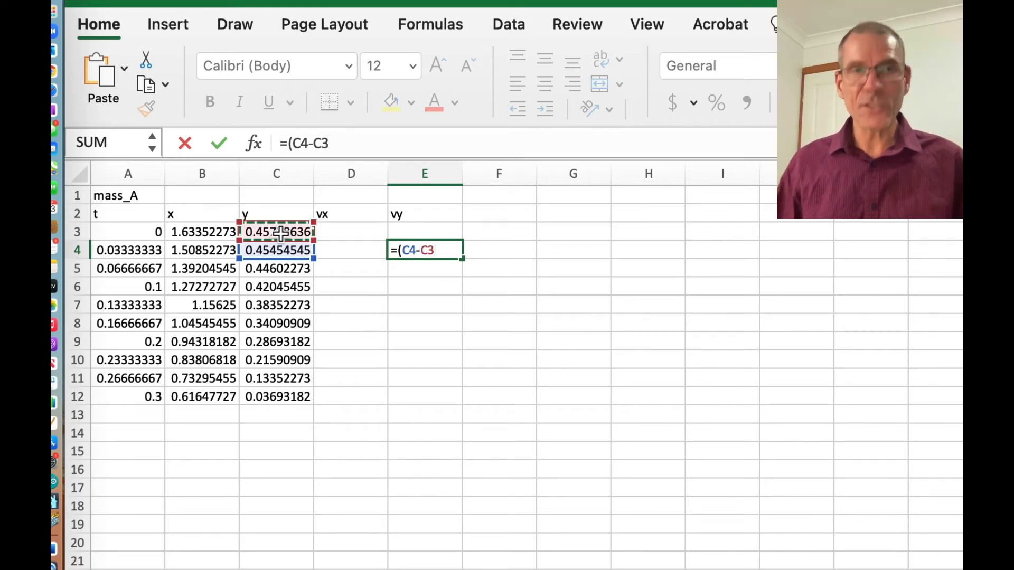
text())
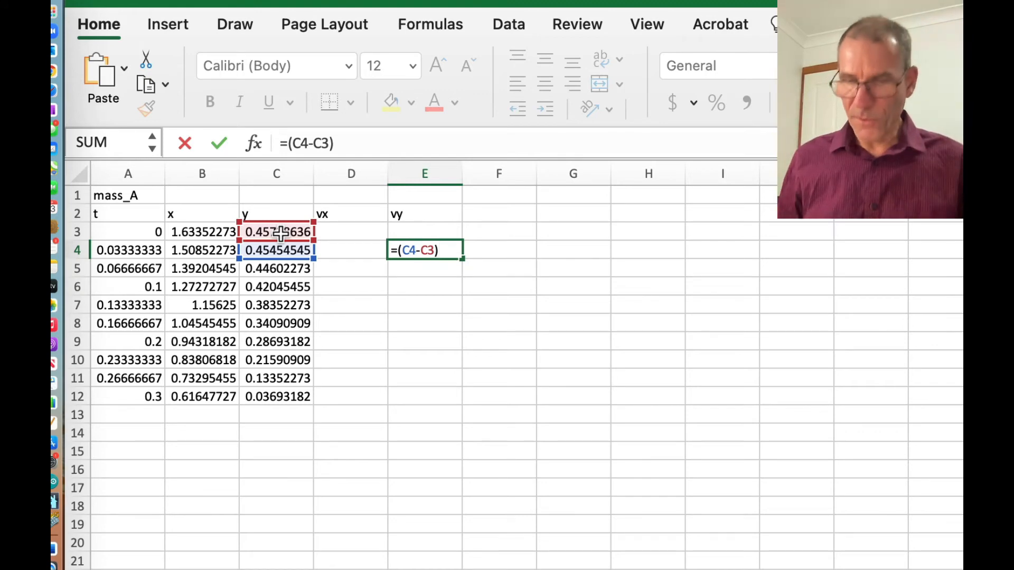
text(()
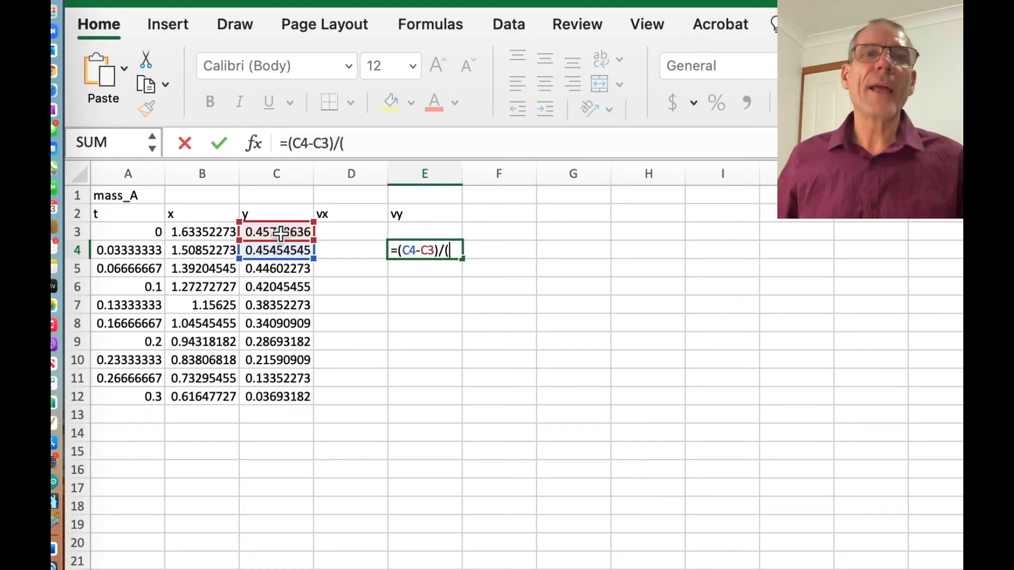
click(135, 249)
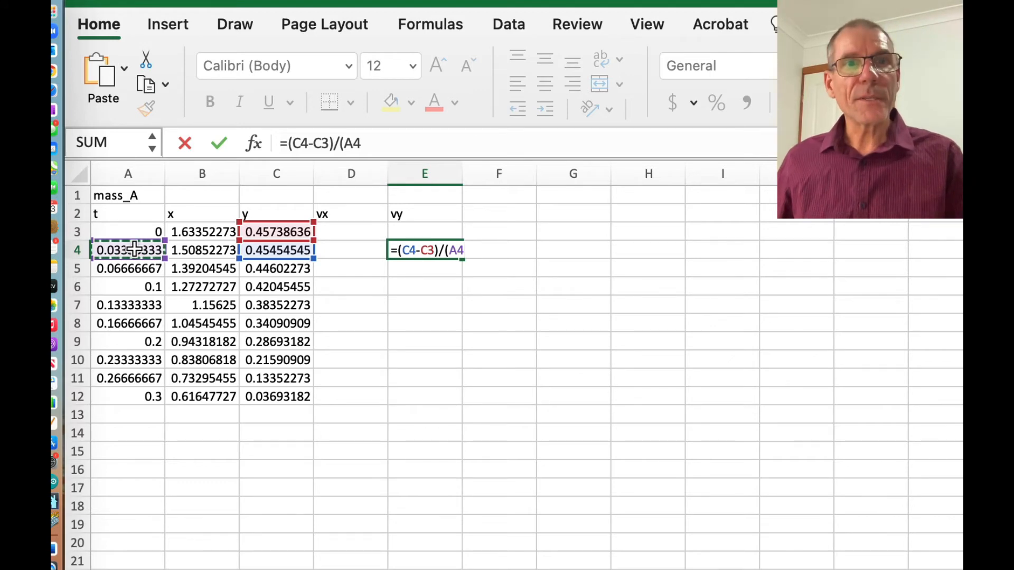
text(-)
click(118, 233)
text())
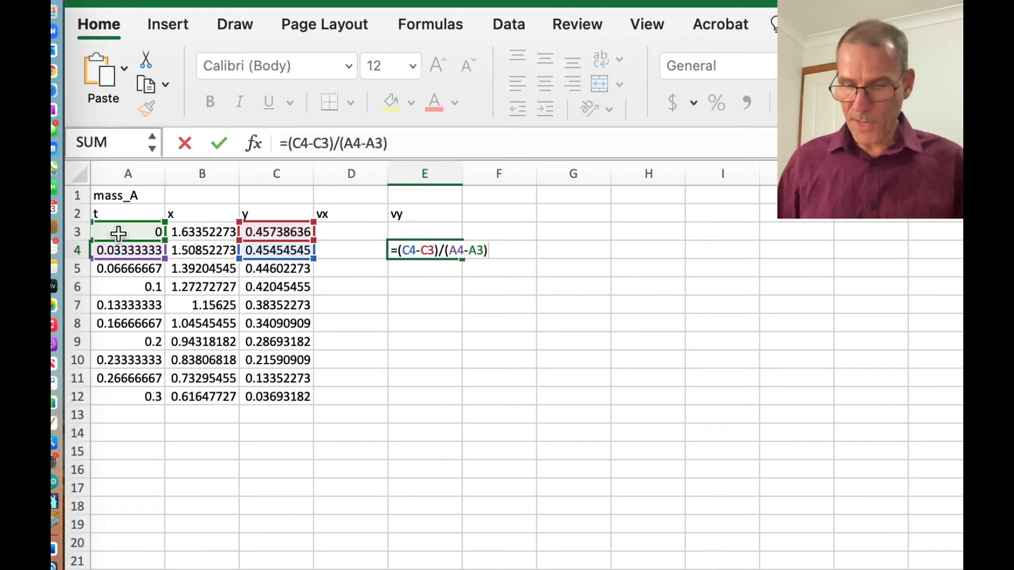
key(Return)
Fill the vy formula from E4 down to E12
key(Up)
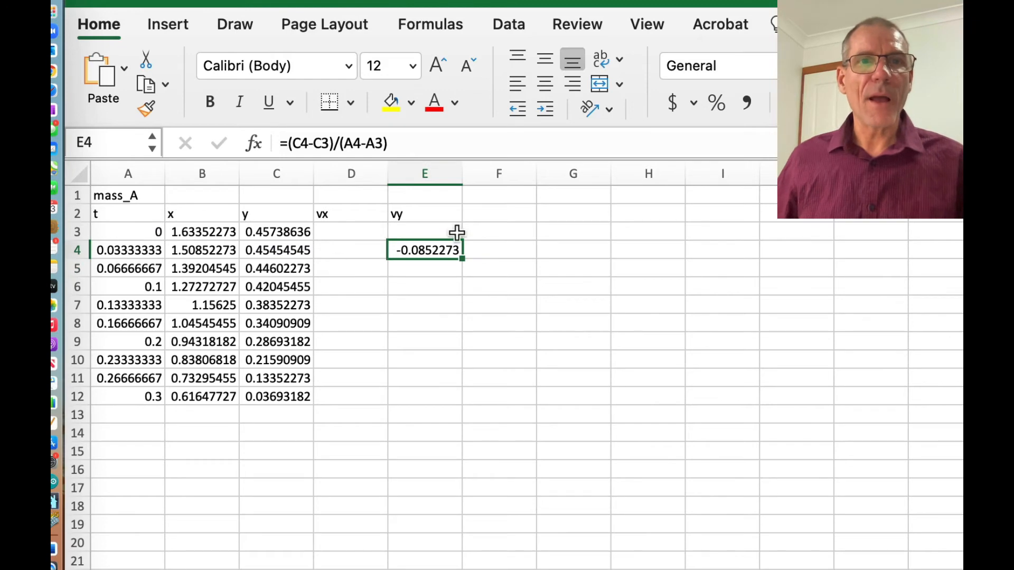
drag(461, 257, 461, 402)
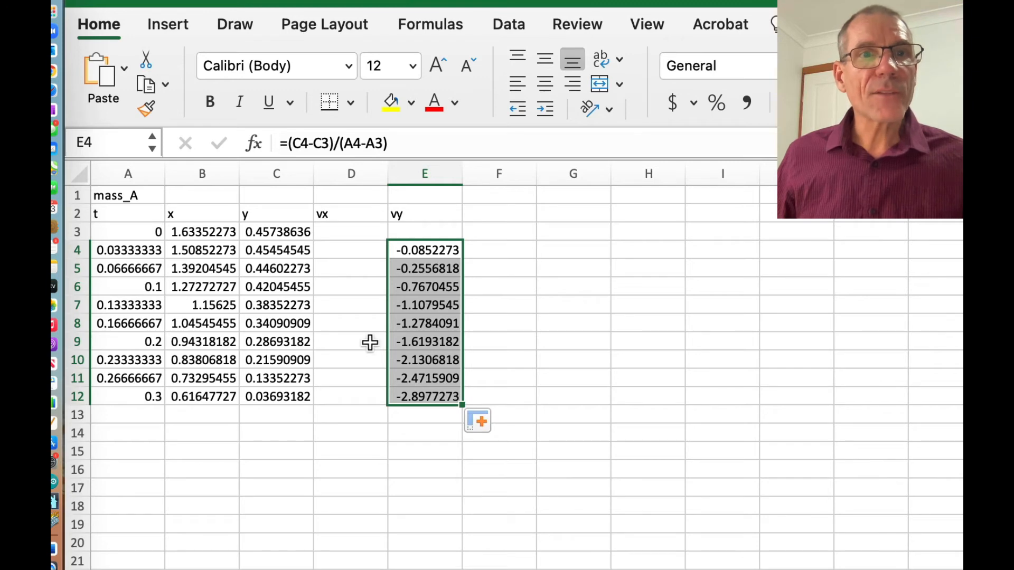
click(496, 290)
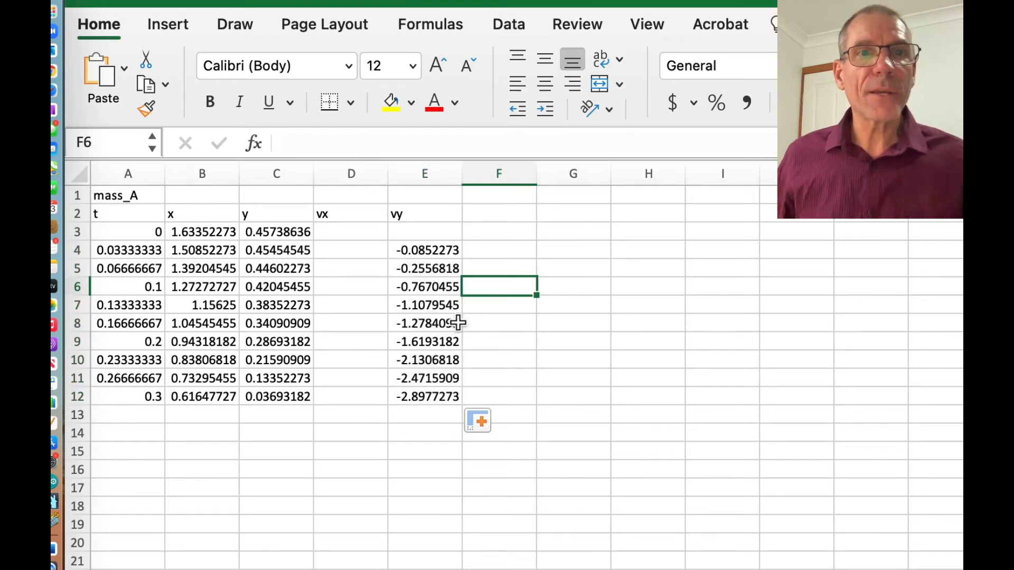
Insert a markers-only scatter chart of vy against t from ranges A2:A12 and E2:E12
drag(146, 220, 147, 396)
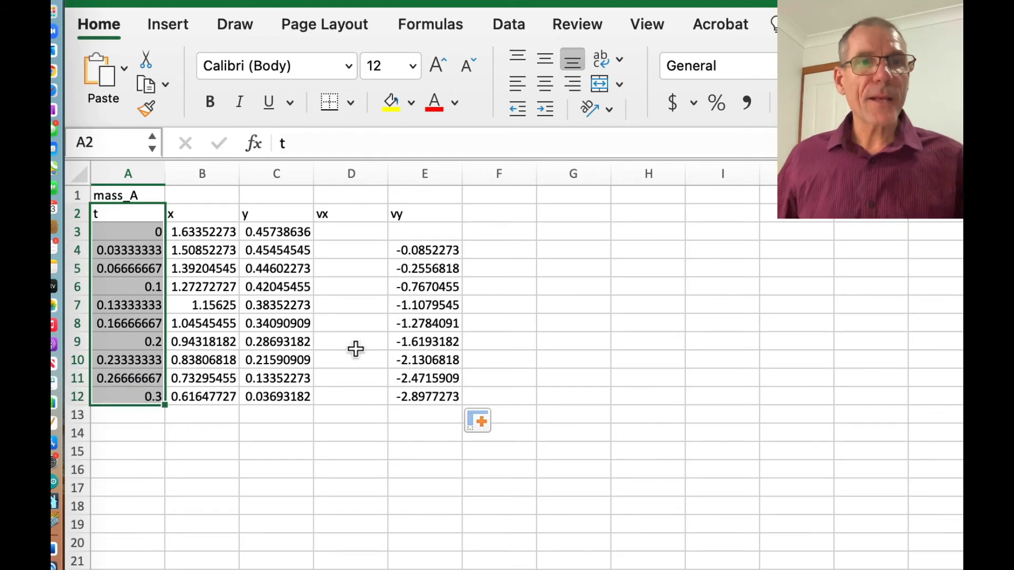
click(264, 459)
drag(135, 221, 149, 391)
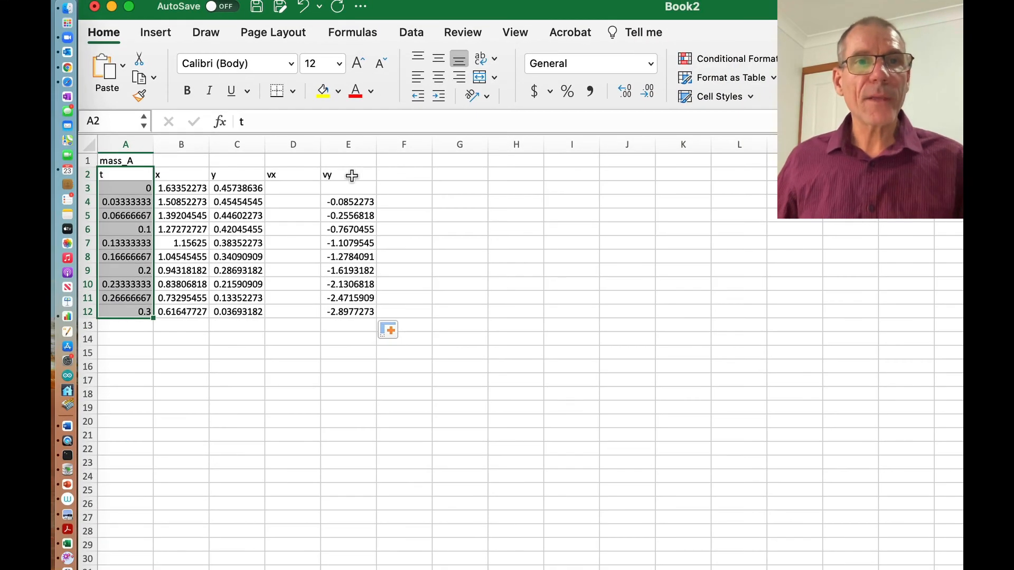
super+drag(427, 211, 430, 296)
super+drag(352, 235, 360, 311)
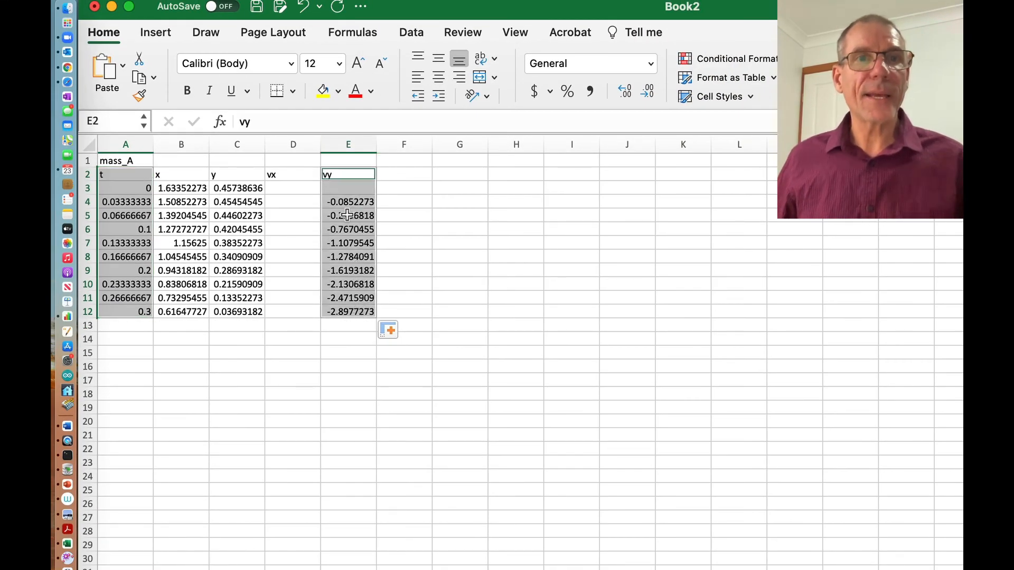
click(158, 33)
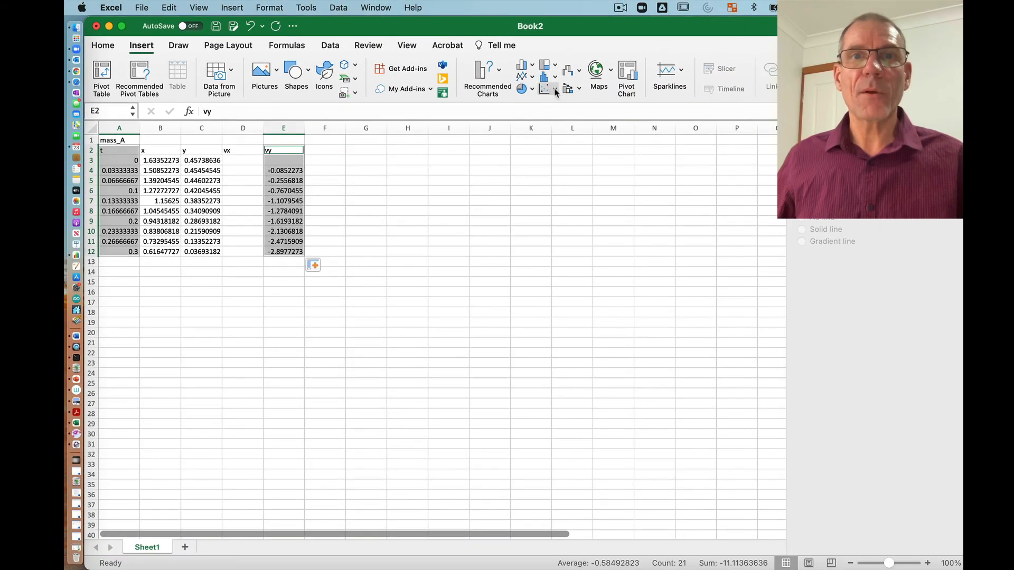
click(684, 90)
click(569, 150)
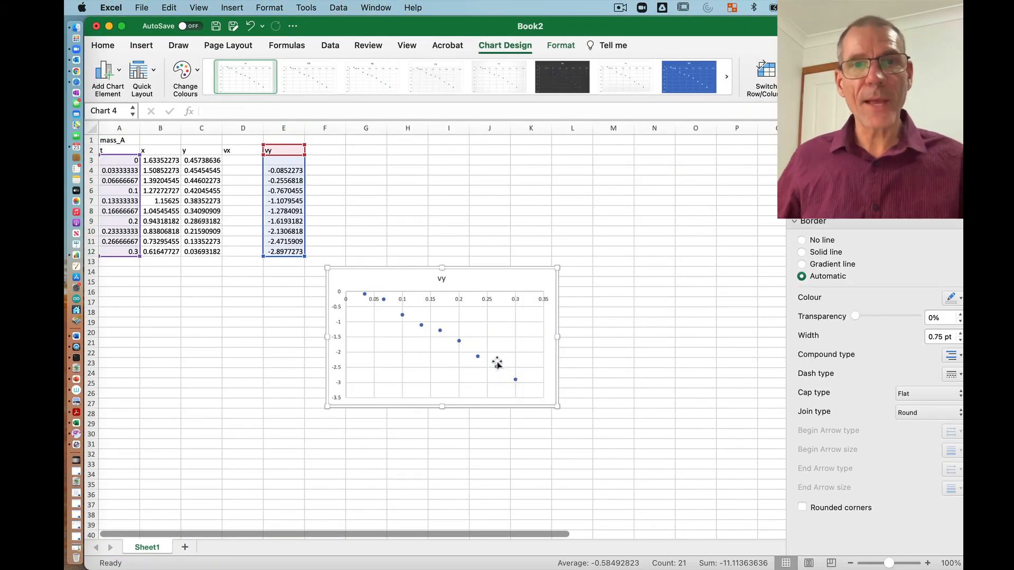
Add a linear trendline to the vy data points, displaying its equation and R-squared value on the chart
right_click(459, 343)
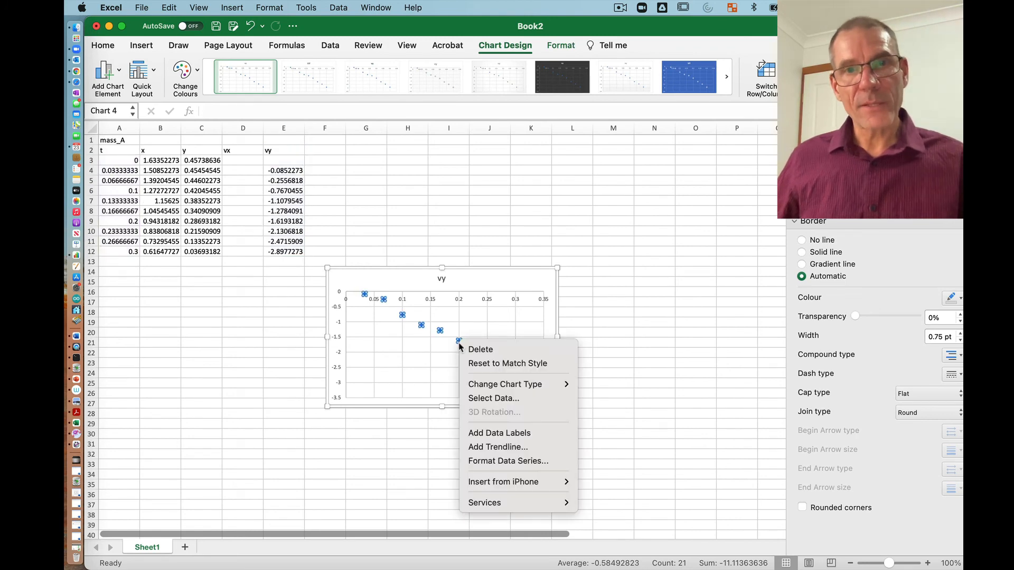
click(525, 447)
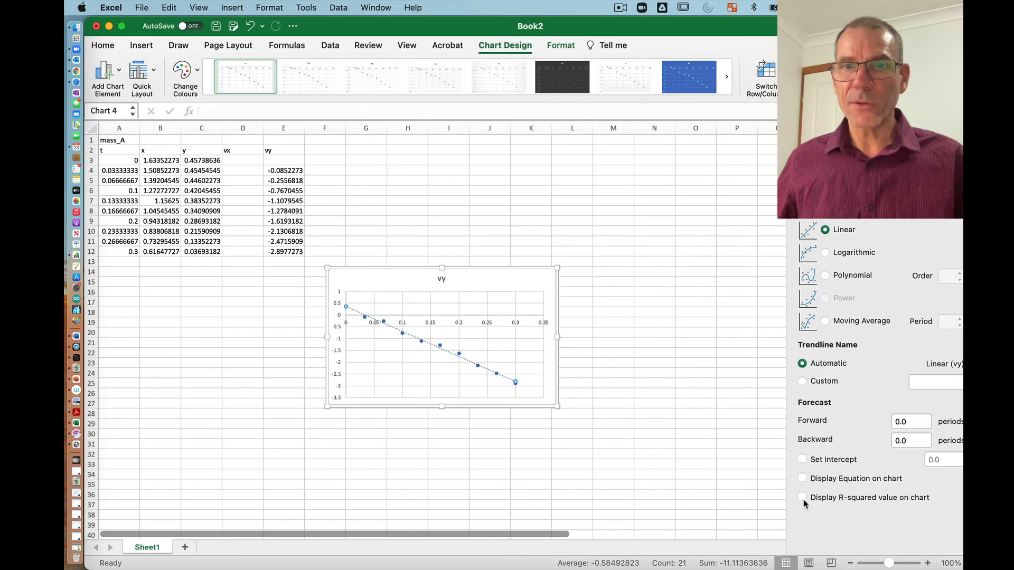
click(803, 498)
click(802, 478)
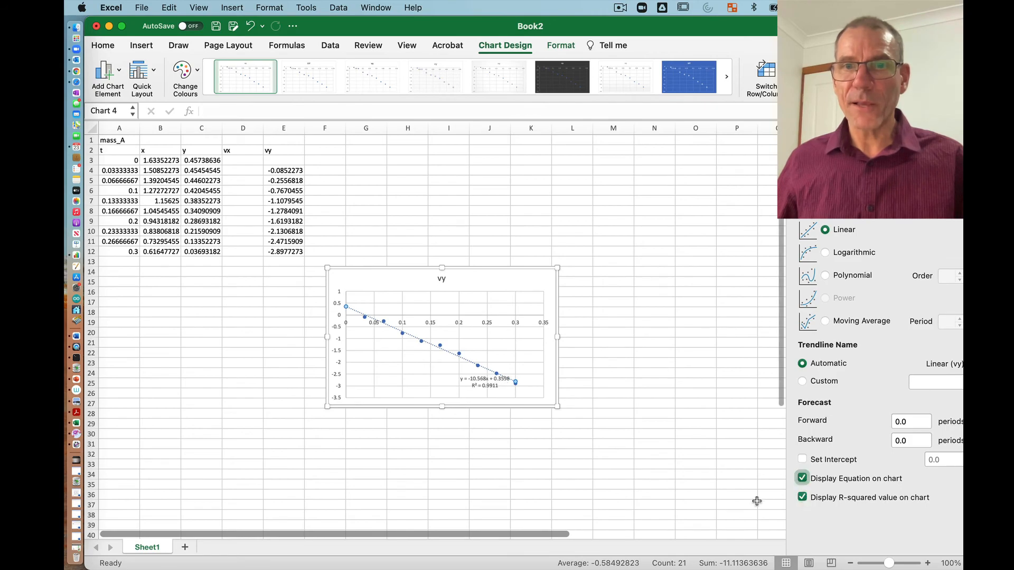
Enlarge the font of the trendline's equation and R-squared label by several sizes, and deselect the chart
click(484, 385)
click(102, 45)
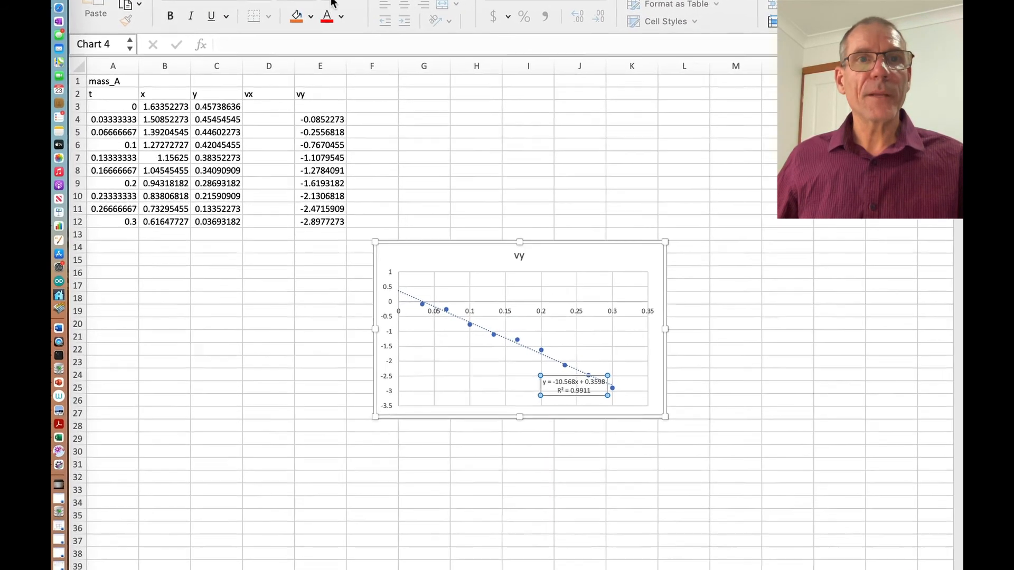
click(312, 26)
click(312, 26)
click(312, 26)
click(312, 26)
click(312, 26)
click(312, 27)
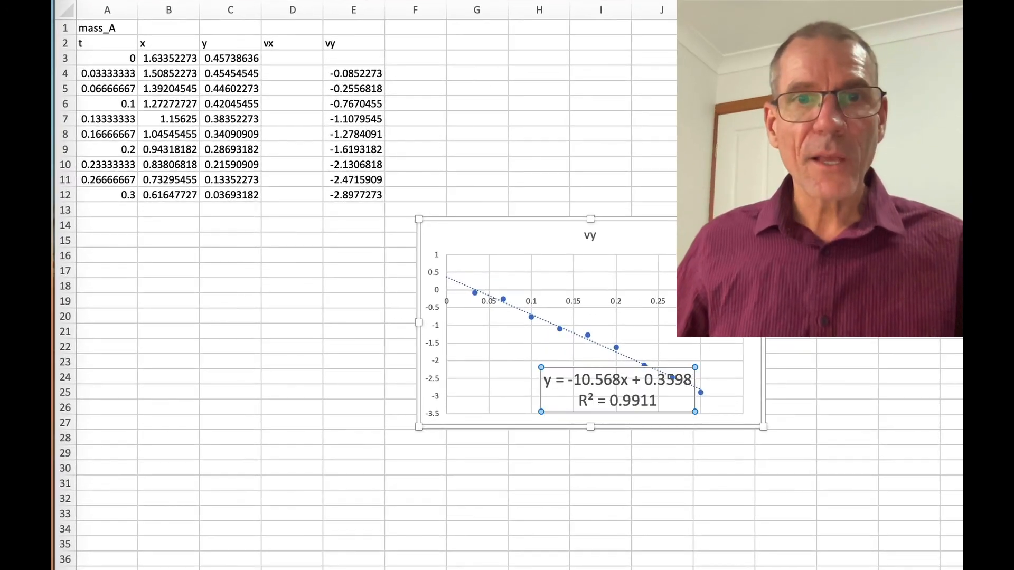
click(846, 331)
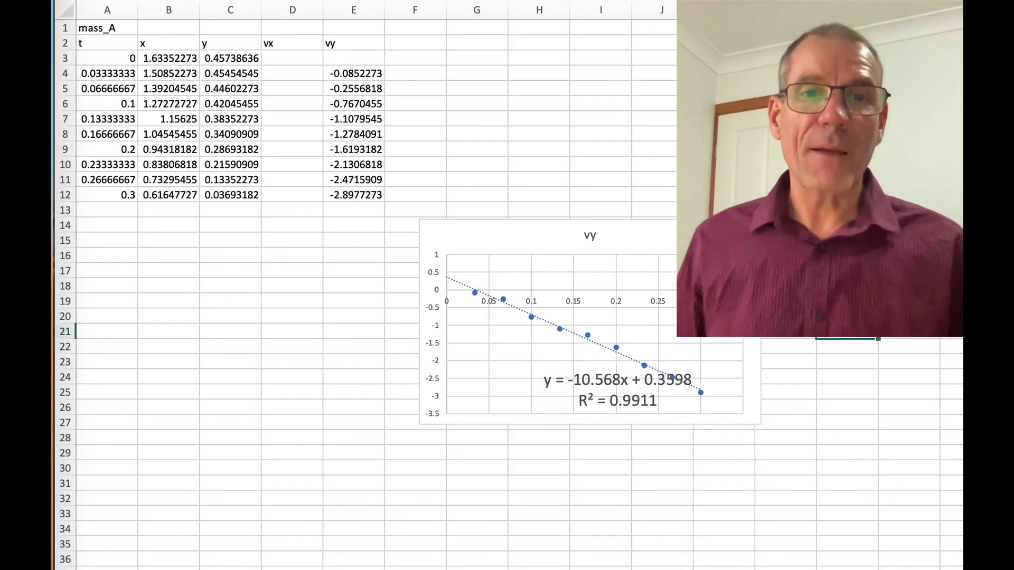